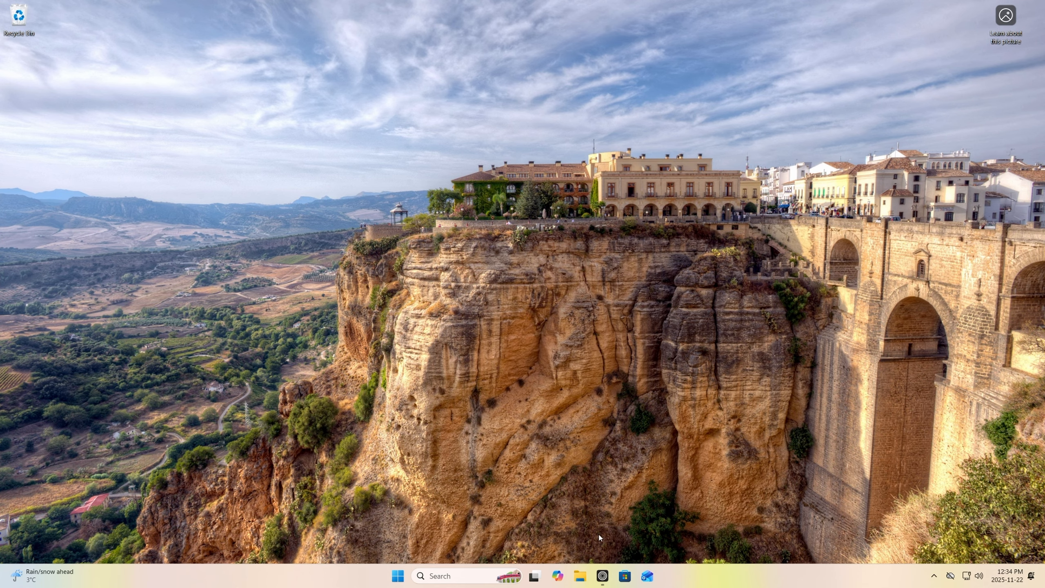
# - Download the 64-bit Debian 13.2.0 Live KDE image from the Debian website and check it in the browser's downloads
pyautogui.click(603, 576)
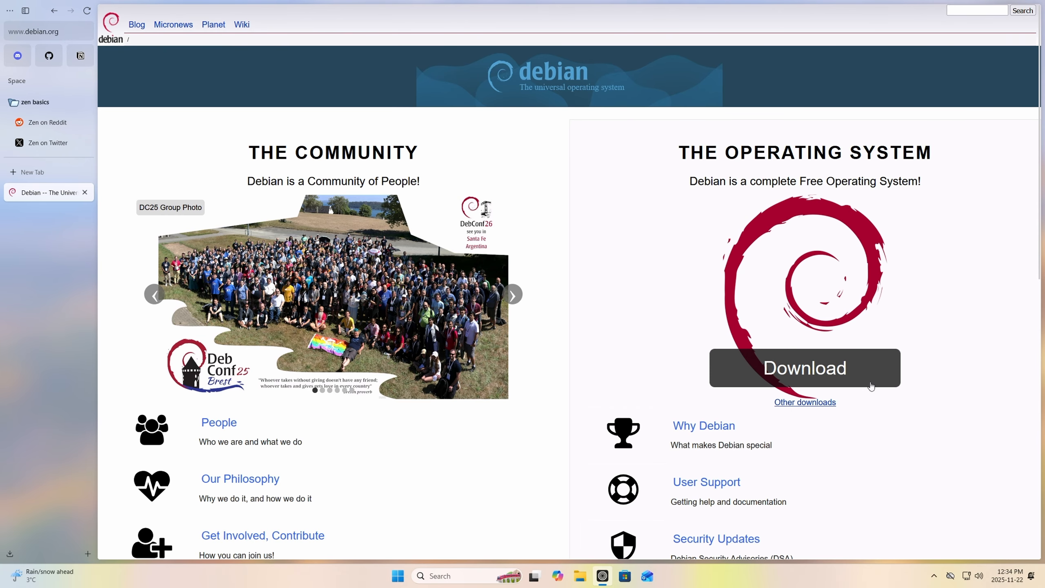
pyautogui.click(811, 407)
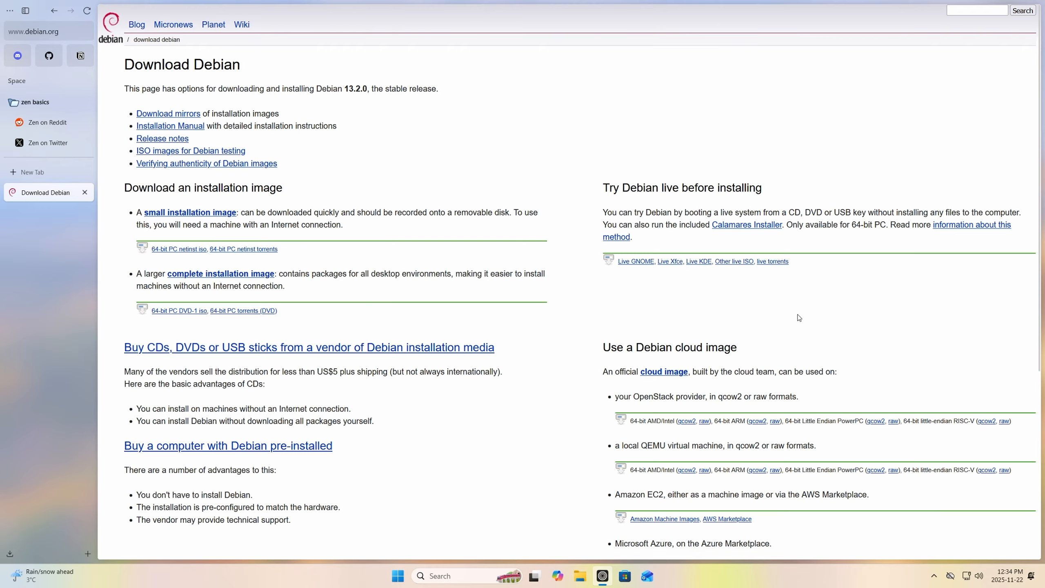
pyautogui.click(700, 264)
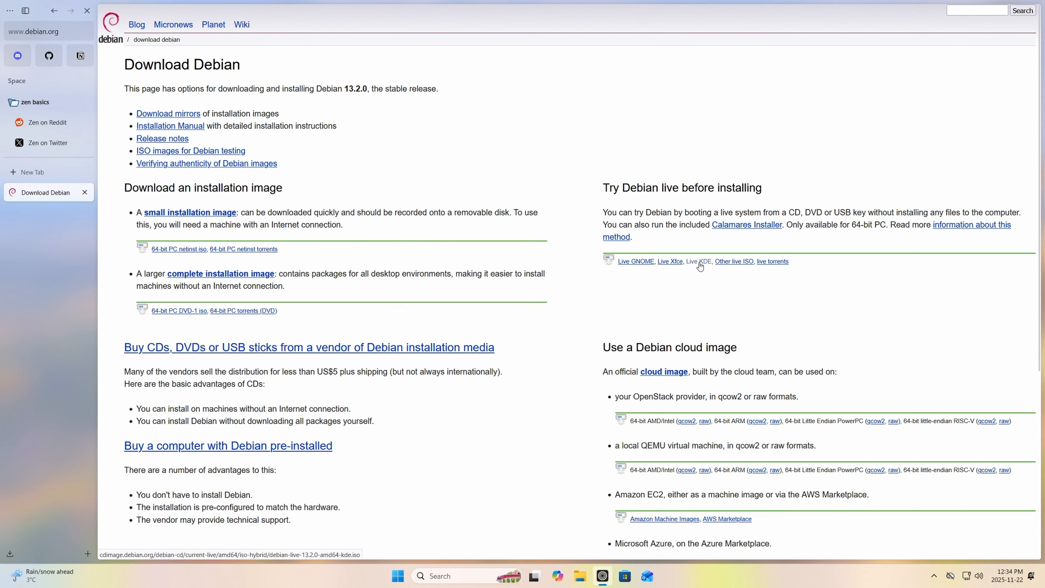
pyautogui.click(10, 551)
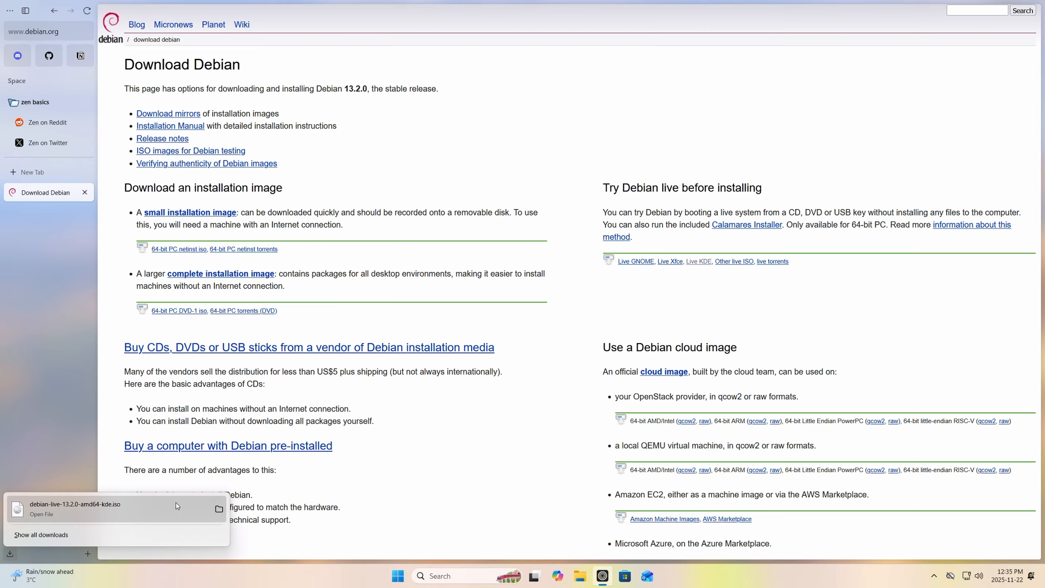
# - Copy debian-live-13.2.0-amd64-kde from the Downloads folder to the Ventoy (D:) drive
pyautogui.click(581, 576)
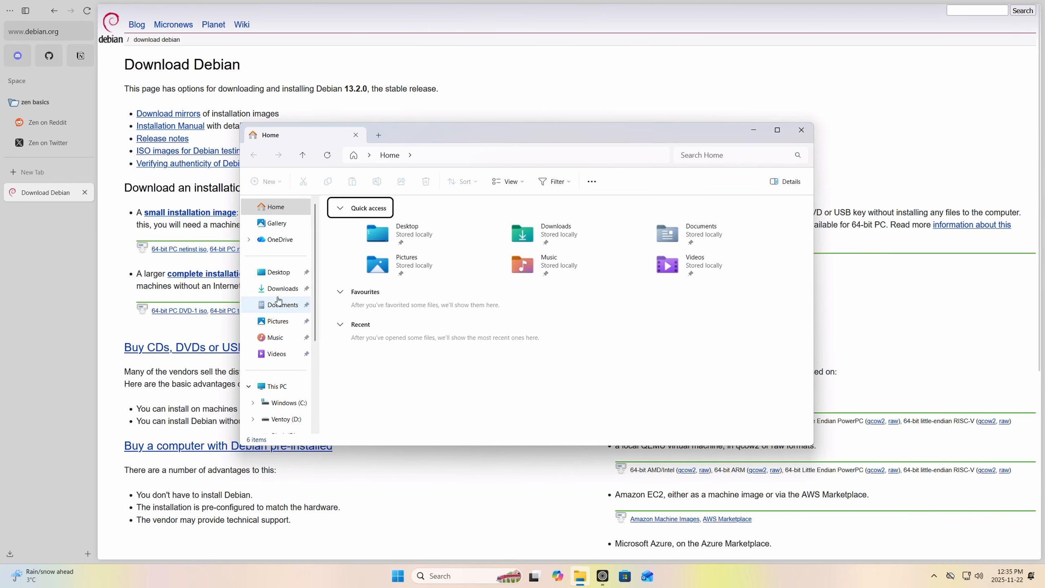
pyautogui.click(294, 289)
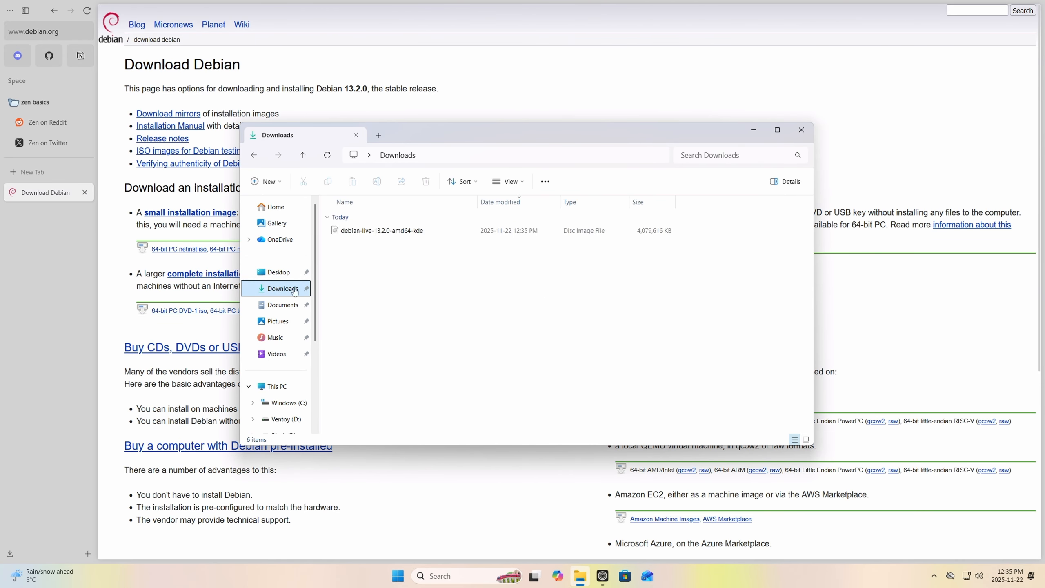
pyautogui.rightClick(391, 231)
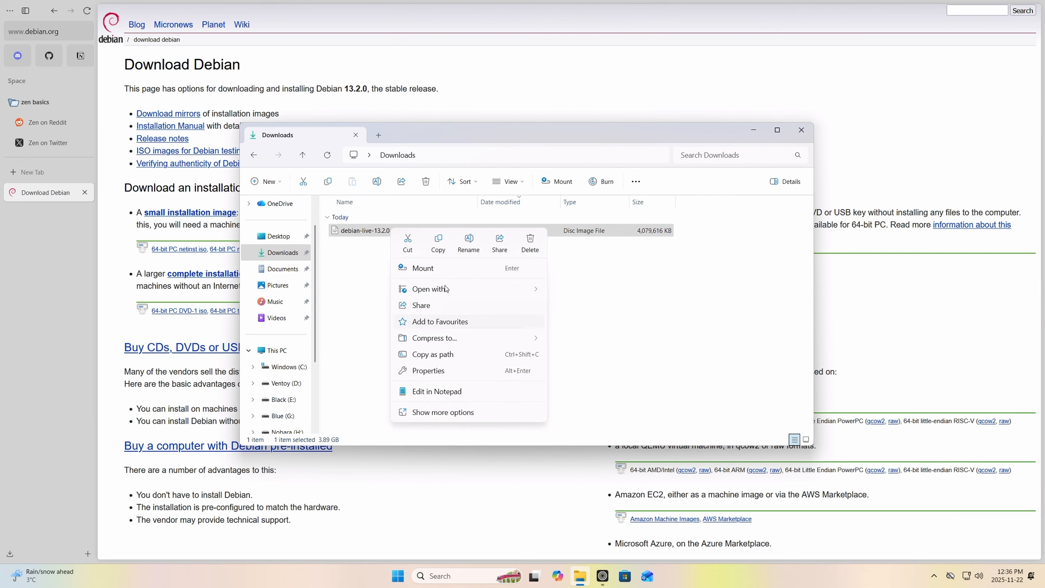
pyautogui.click(439, 246)
pyautogui.scroll(-3, 288, 406)
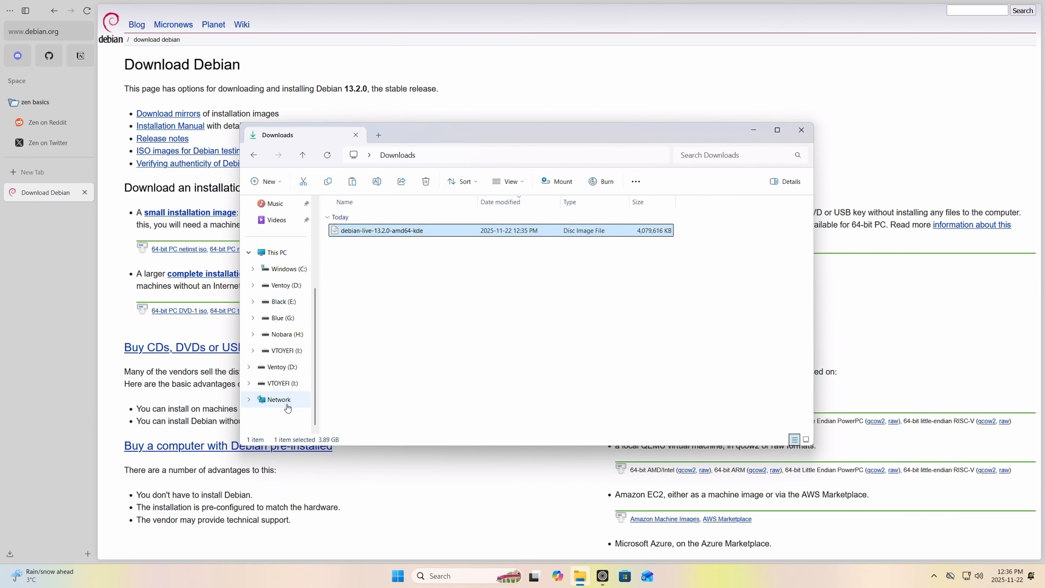
pyautogui.click(281, 367)
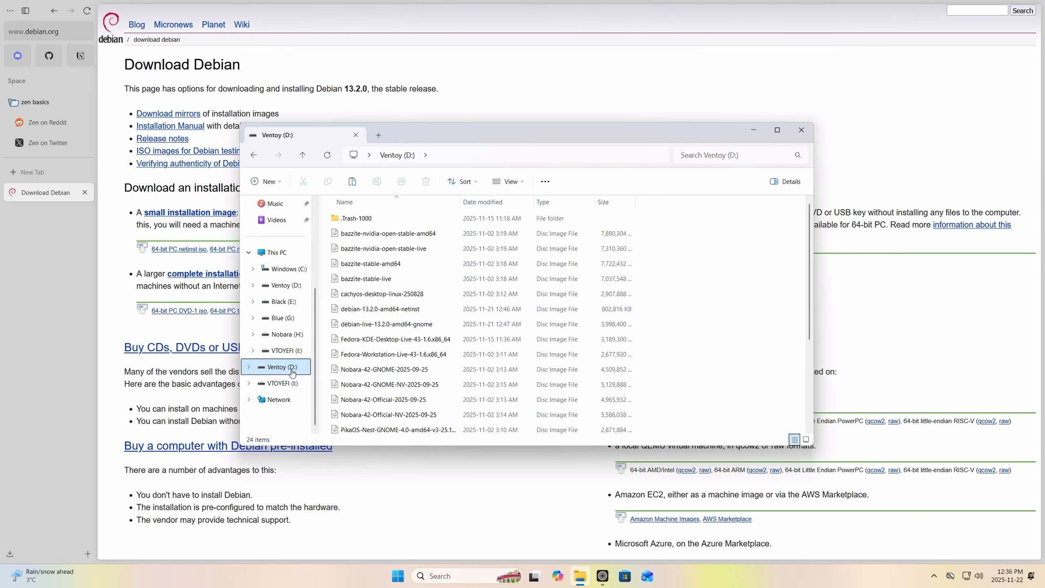
pyautogui.rightClick(676, 268)
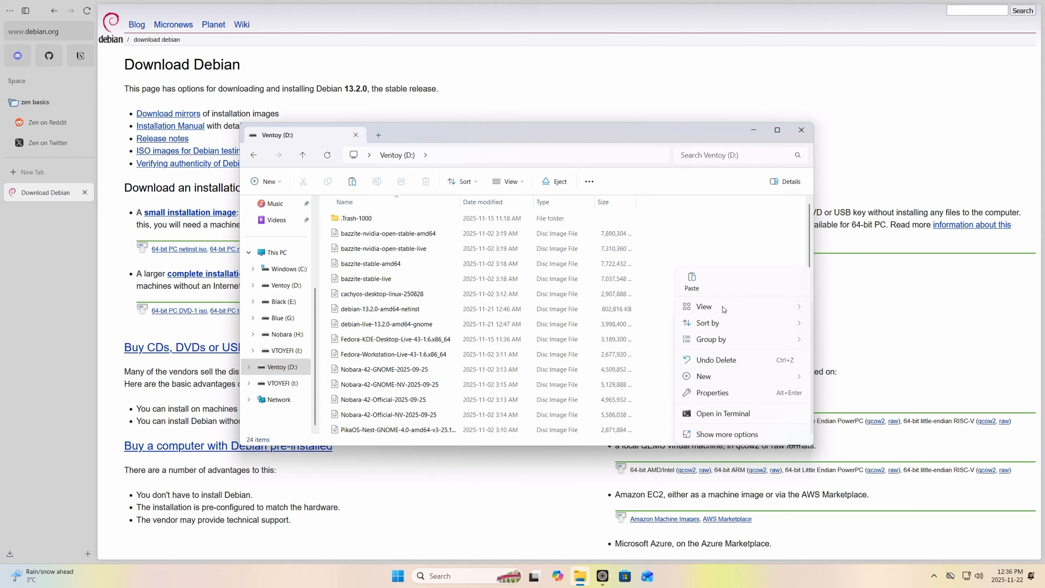
pyautogui.click(692, 284)
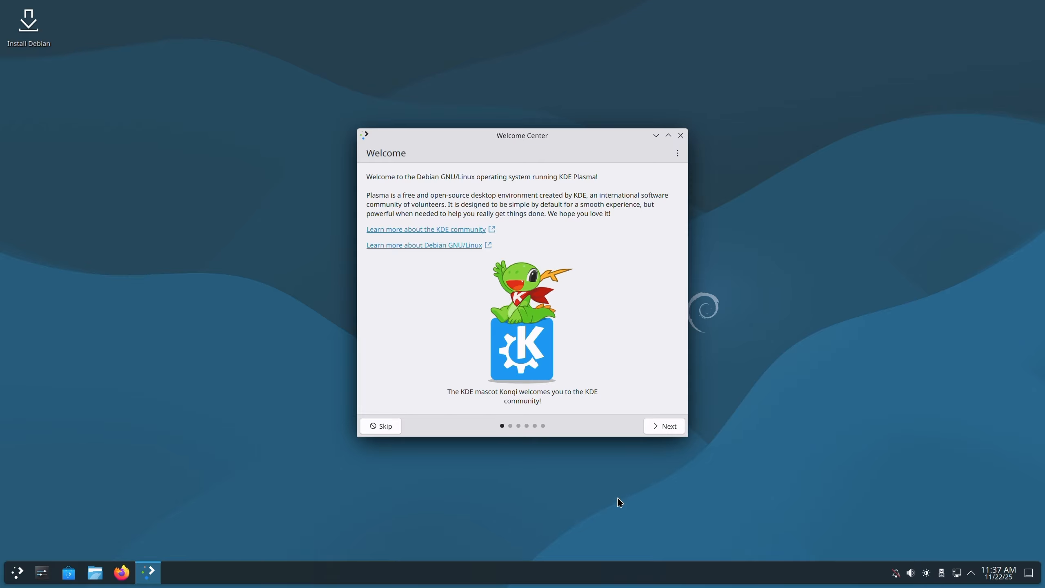
# - Skim the first pages of the Welcome Center and close it
pyautogui.click(670, 432)
pyautogui.click(669, 431)
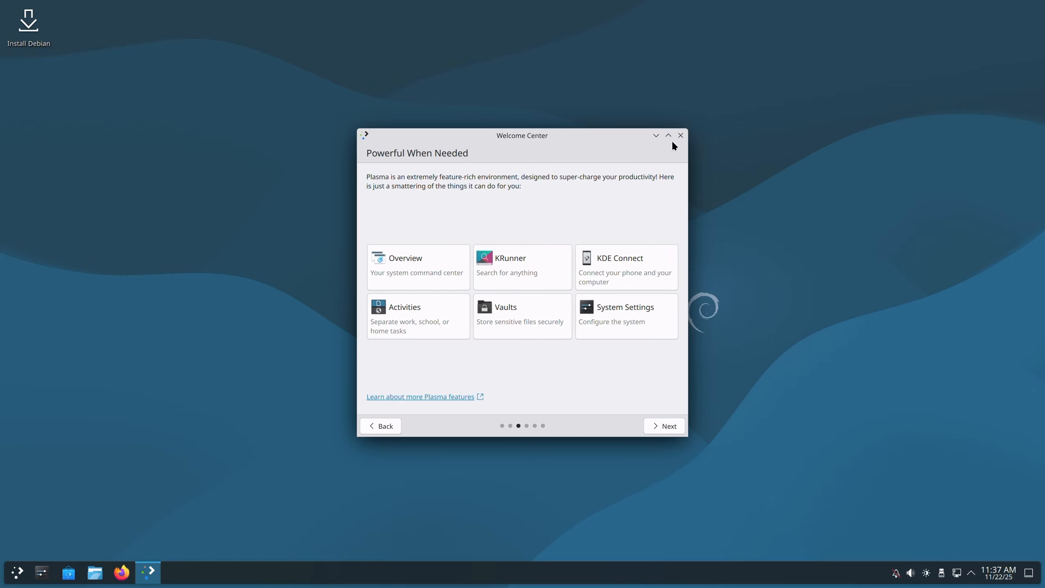
pyautogui.click(680, 136)
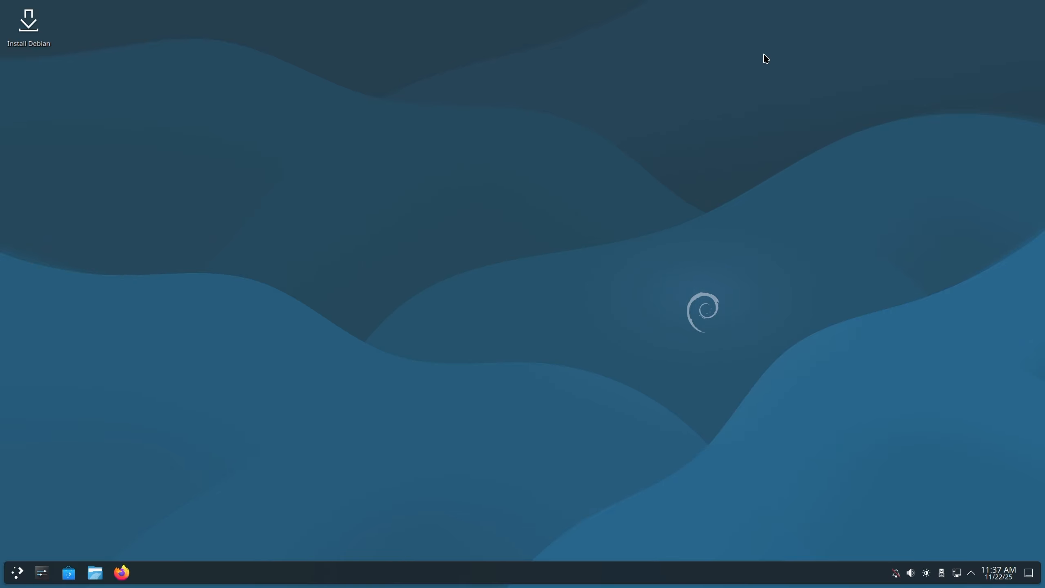
pyautogui.press('super')
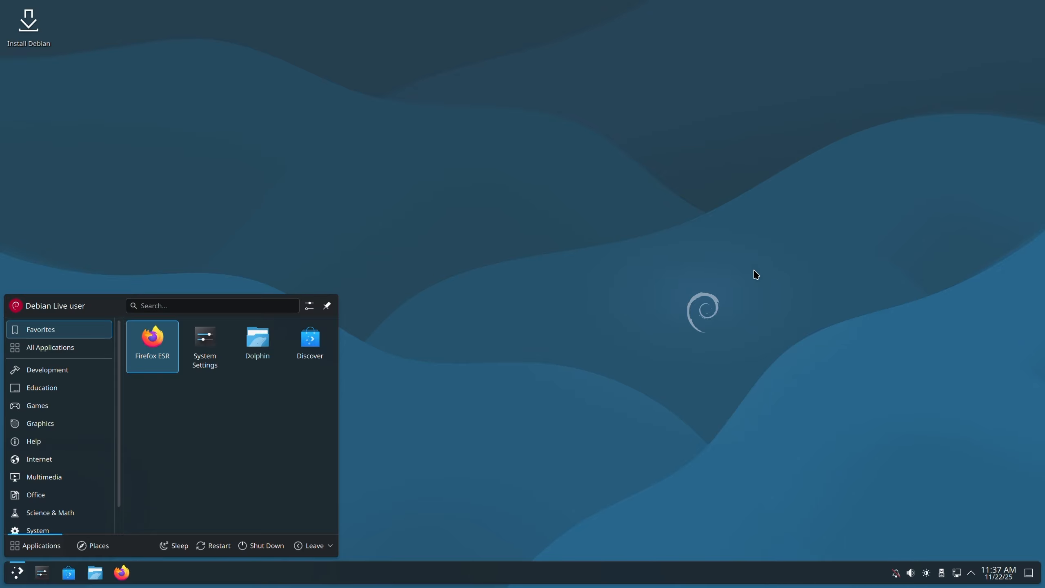
pyautogui.click(453, 143)
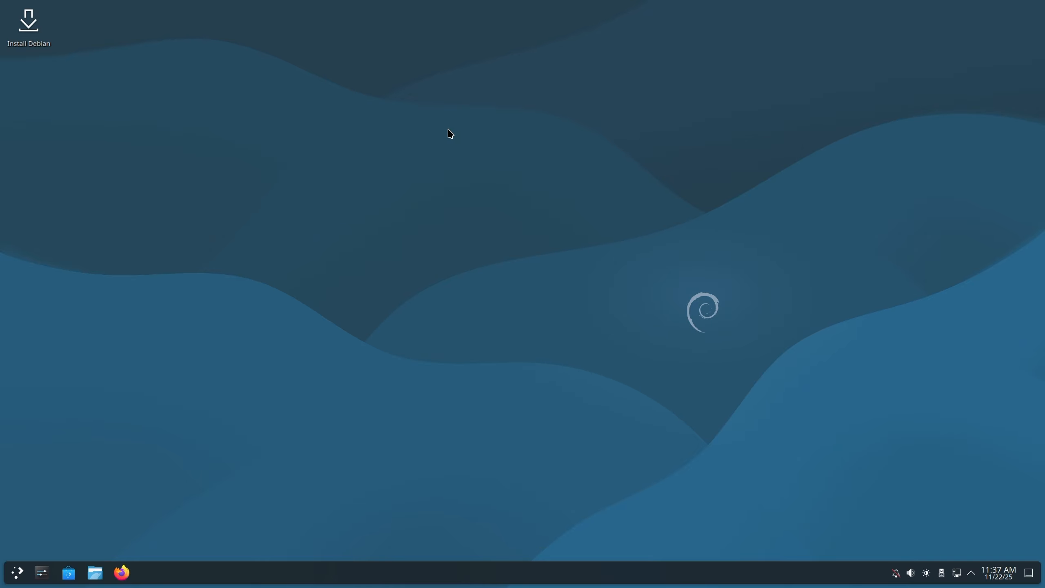
# - Launch the Debian installer, set its language to British English (United Kingdom), and continue to the location settings
pyautogui.doubleClick(37, 28)
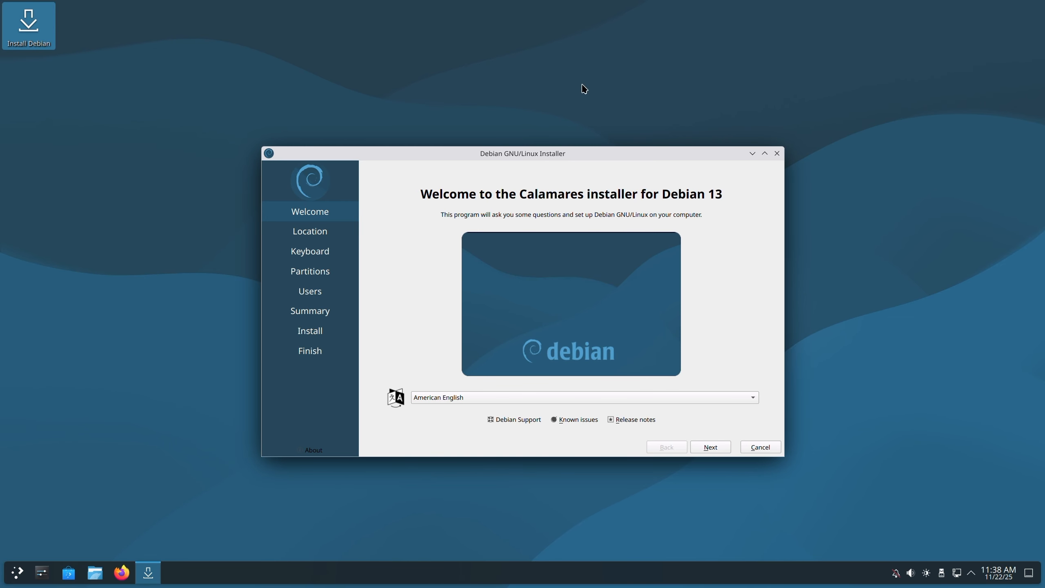
pyautogui.click(450, 397)
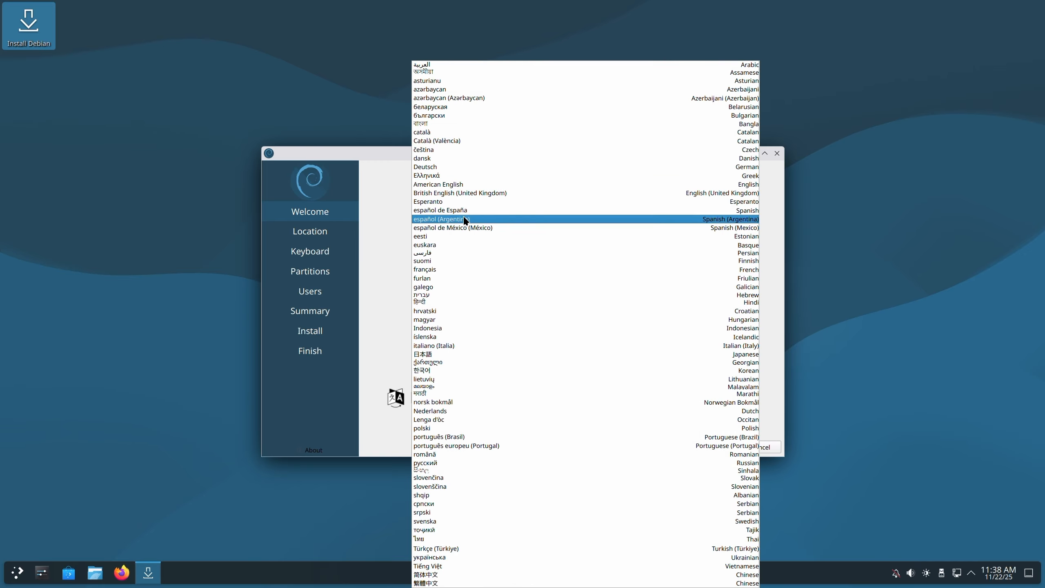
pyautogui.click(471, 194)
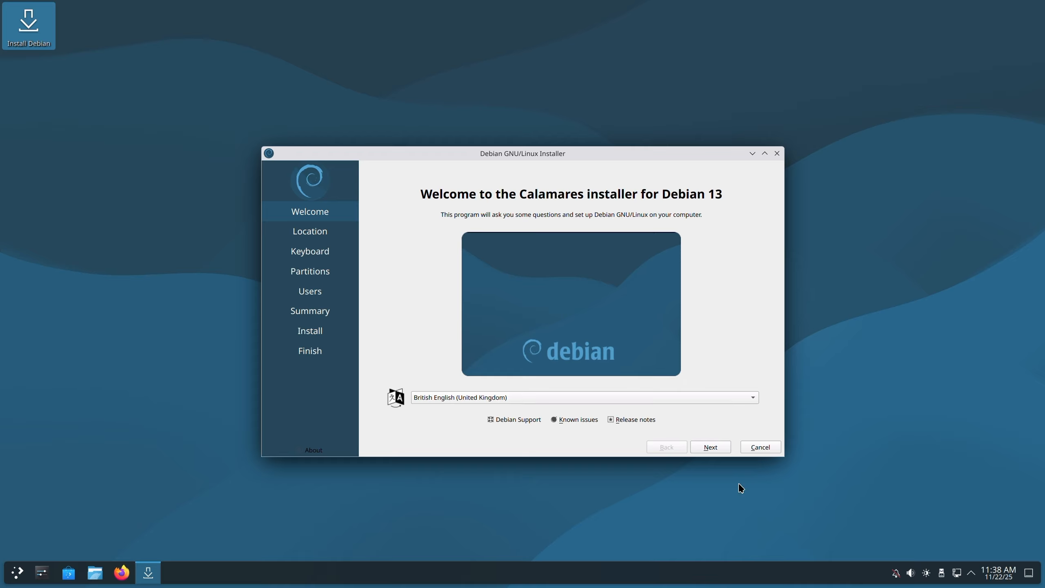
pyautogui.click(717, 452)
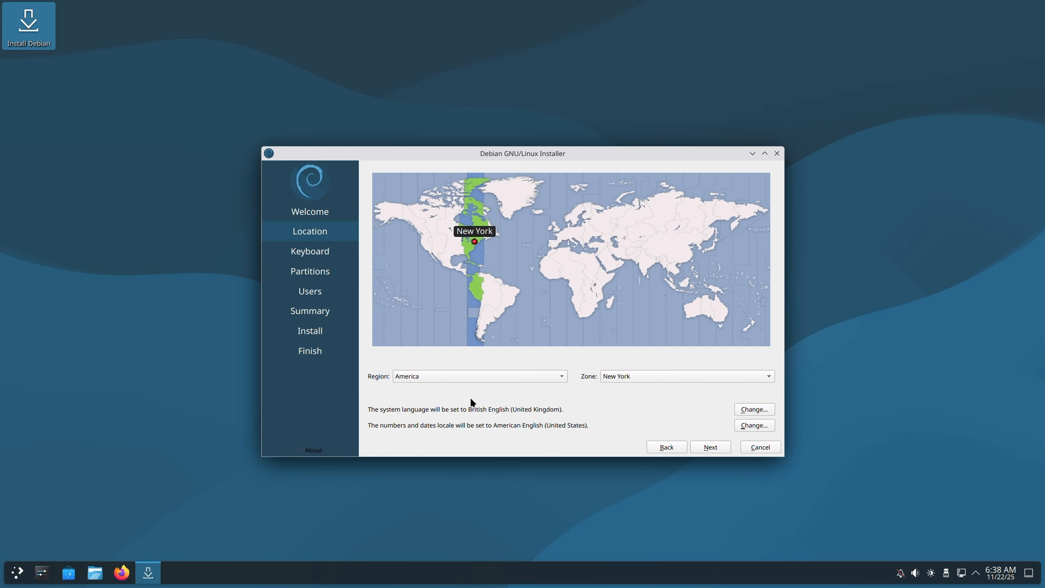
# - Set the time zone to Toronto and the keyboard layout to English (US), and proceed to partitioning
pyautogui.click(639, 378)
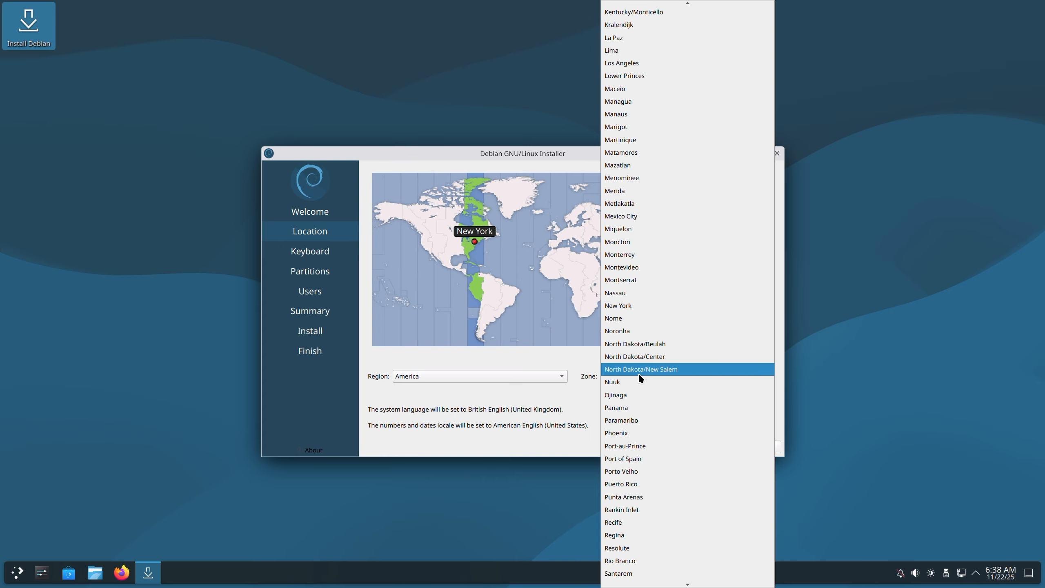
pyautogui.write('to')
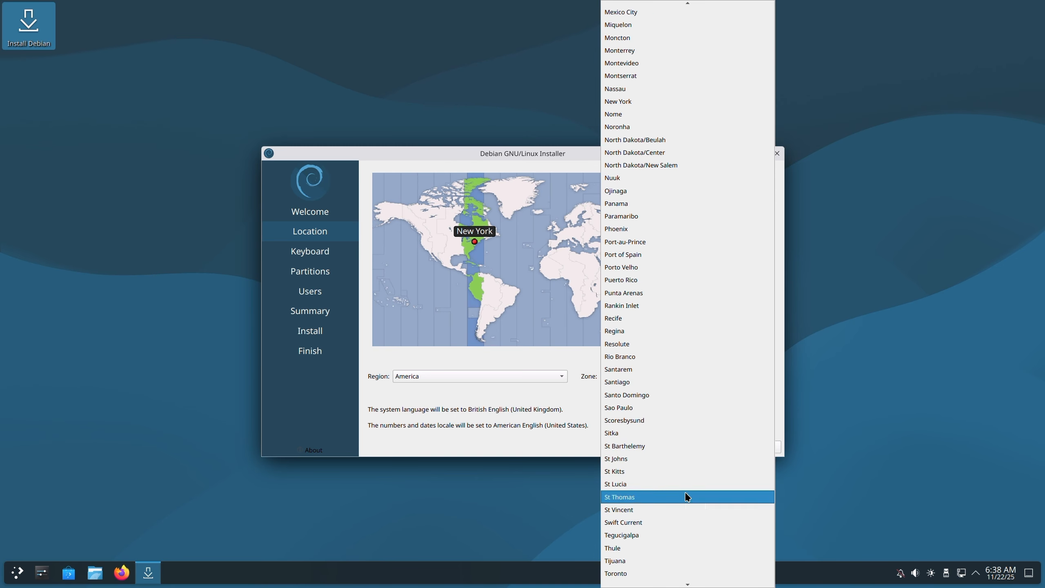
pyautogui.click(653, 572)
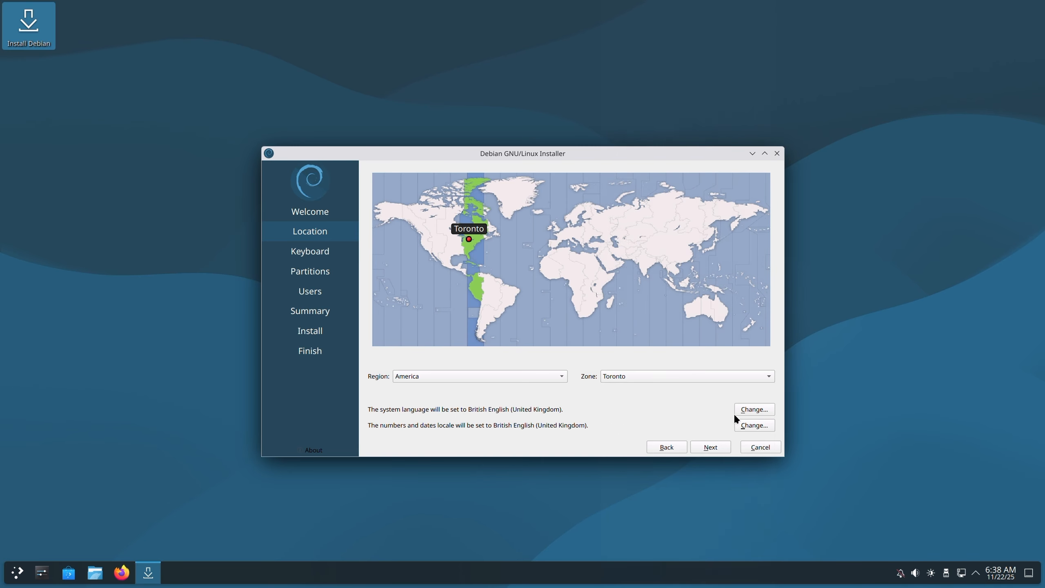
pyautogui.click(714, 449)
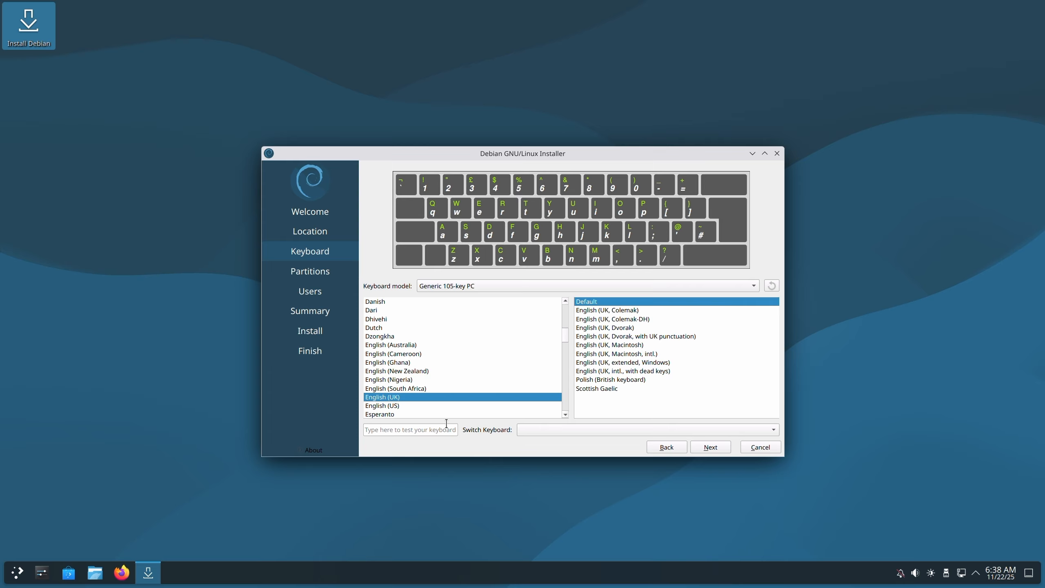
pyautogui.click(397, 405)
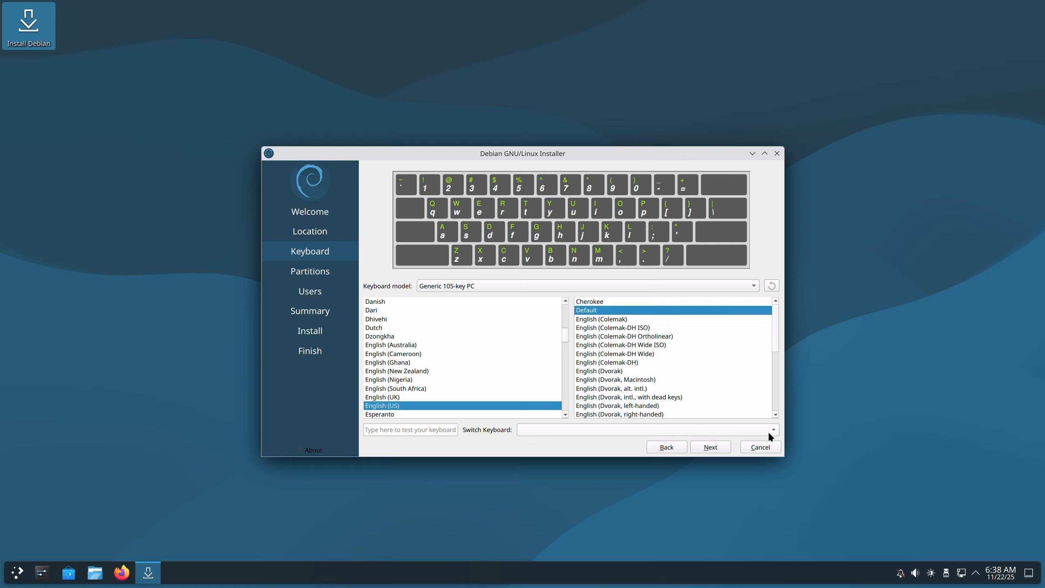
pyautogui.click(711, 451)
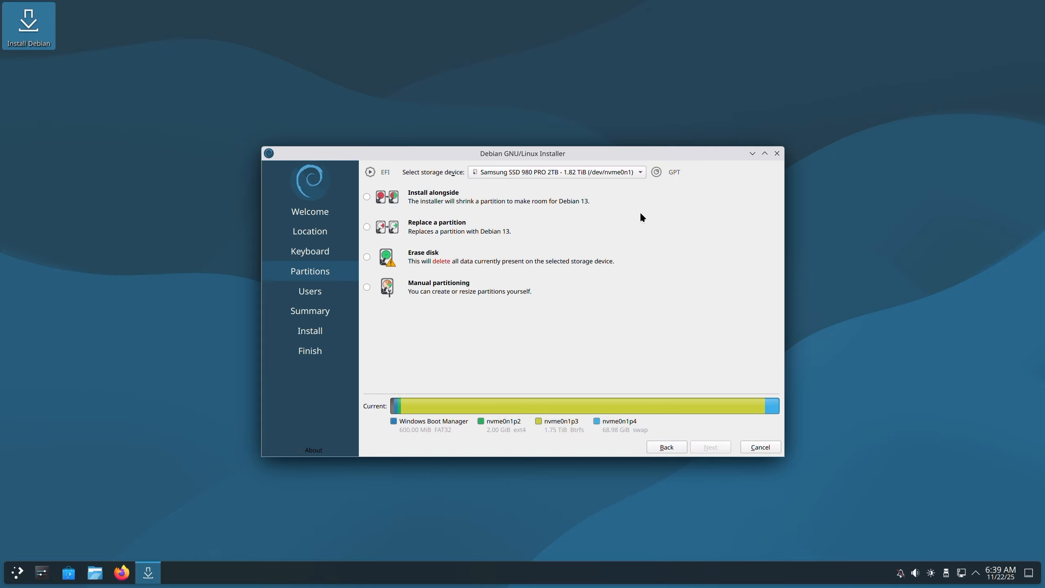
# - Choose the Samsung SSD 860 EVO 2TB (/dev/sda) as the storage device for the installation
pyautogui.click(570, 175)
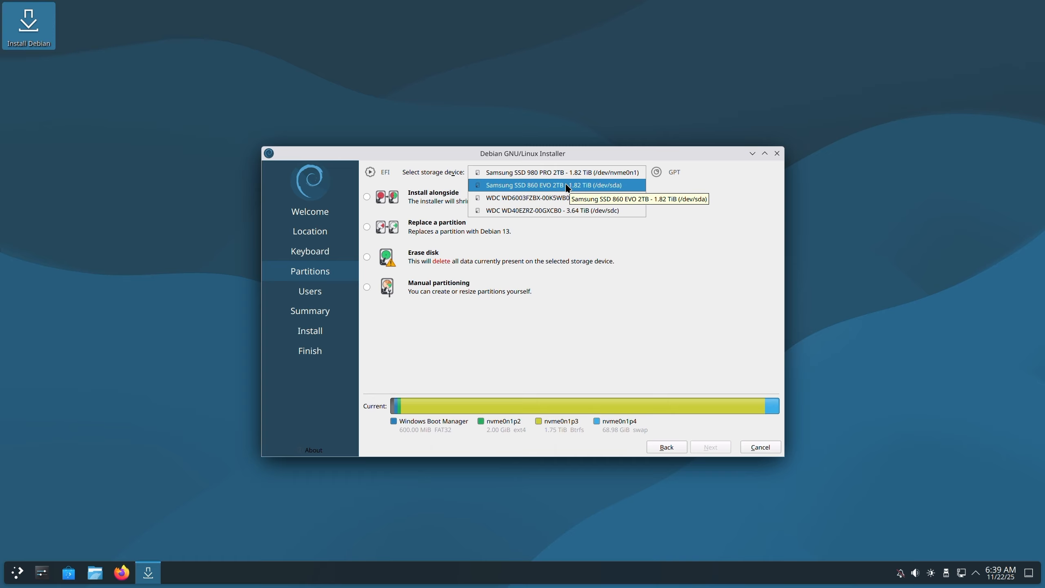
pyautogui.click(567, 187)
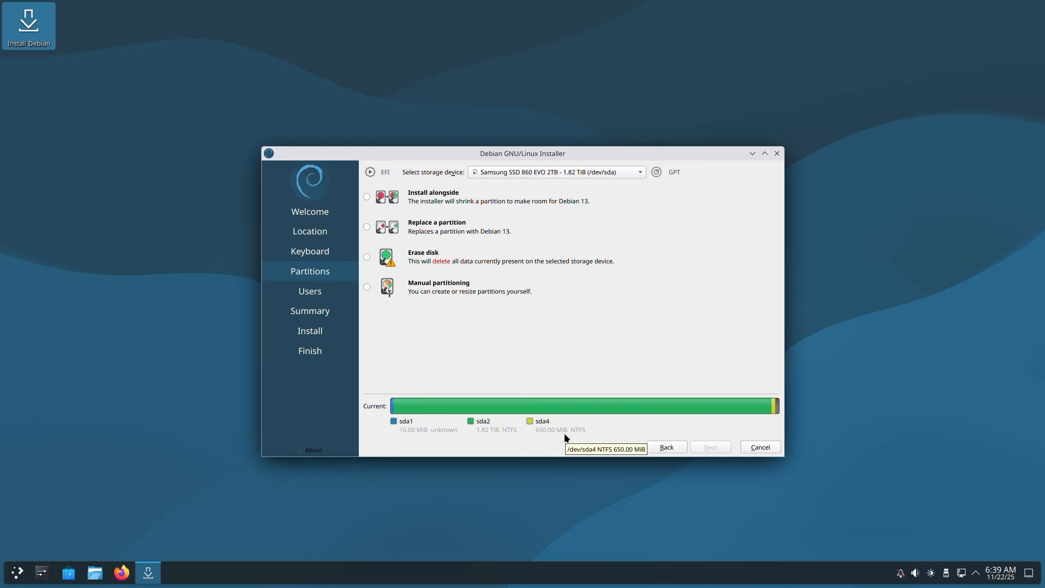
# - Examine the Install alongside option with sda2 being shrunk, and the Replace a partition, Erase disk and Manual partitioning options
pyautogui.click(368, 202)
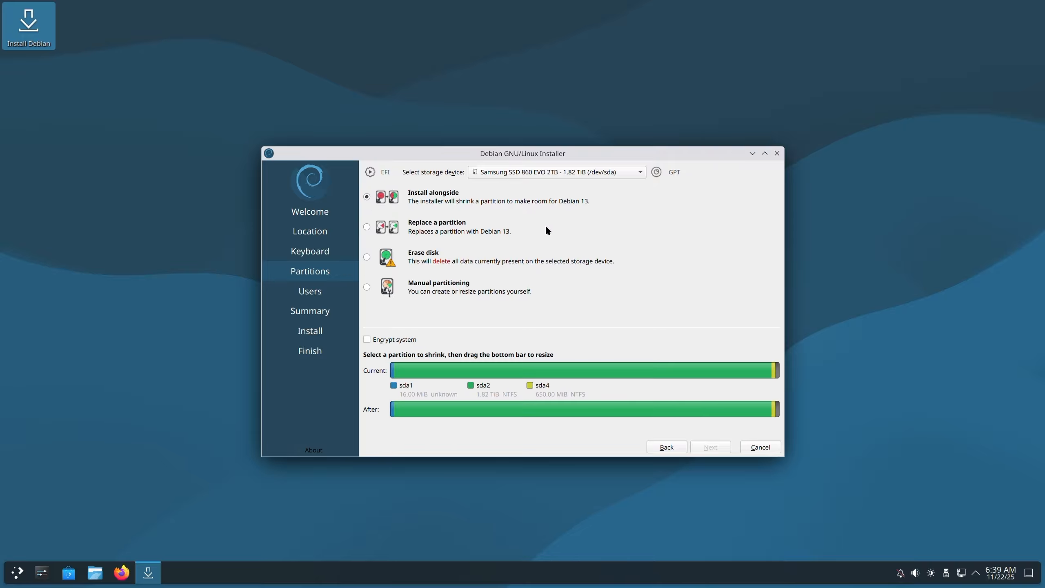
pyautogui.click(583, 363)
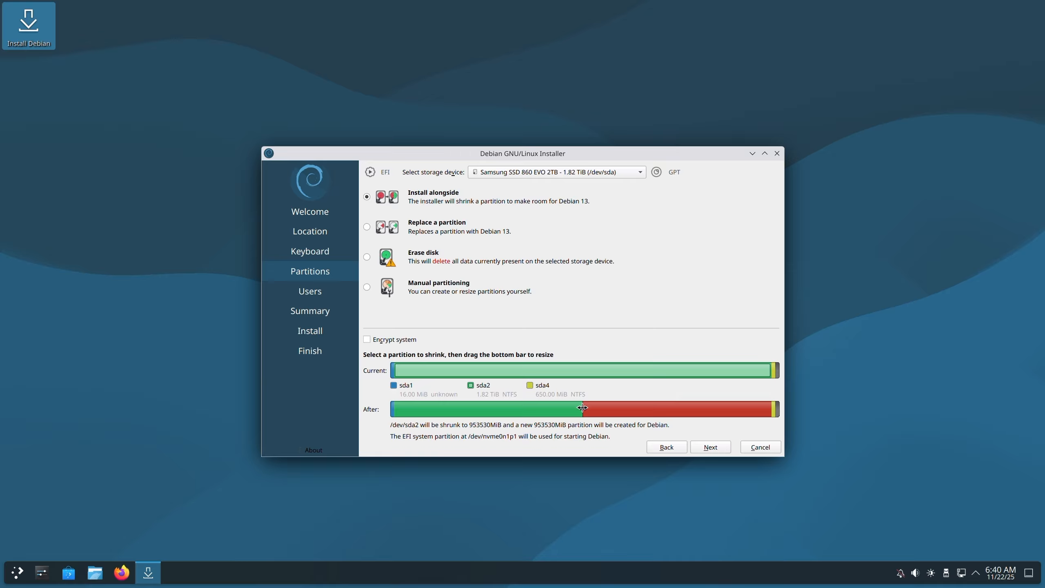
pyautogui.moveTo(583, 408)
pyautogui.mouseDown()
pyautogui.moveTo(675, 408)
pyautogui.moveTo(522, 424)
pyautogui.moveTo(502, 413)
pyautogui.moveTo(611, 414)
pyautogui.moveTo(595, 424)
pyautogui.mouseUp()
pyautogui.click(367, 227)
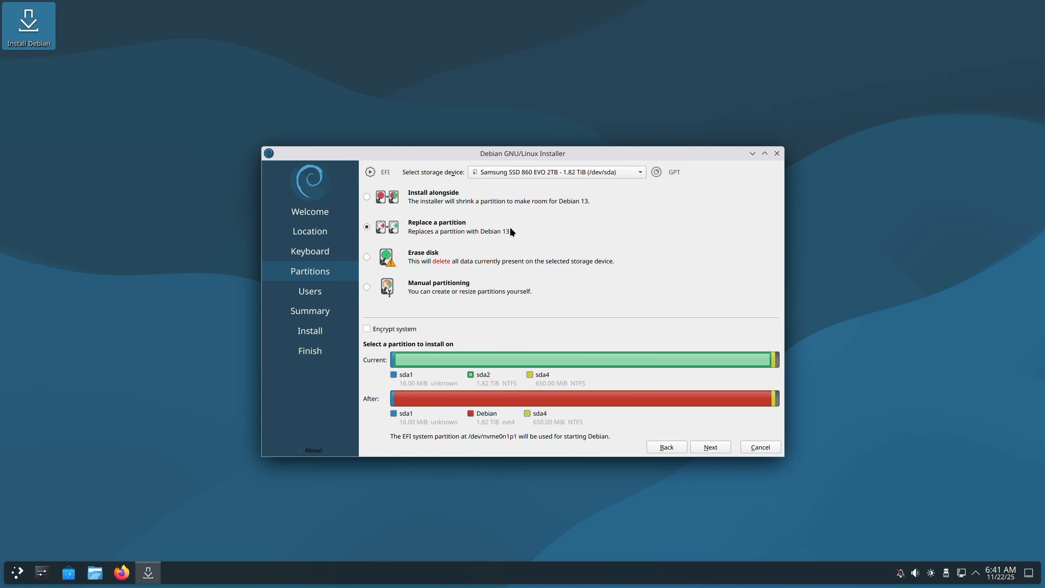
pyautogui.click(367, 257)
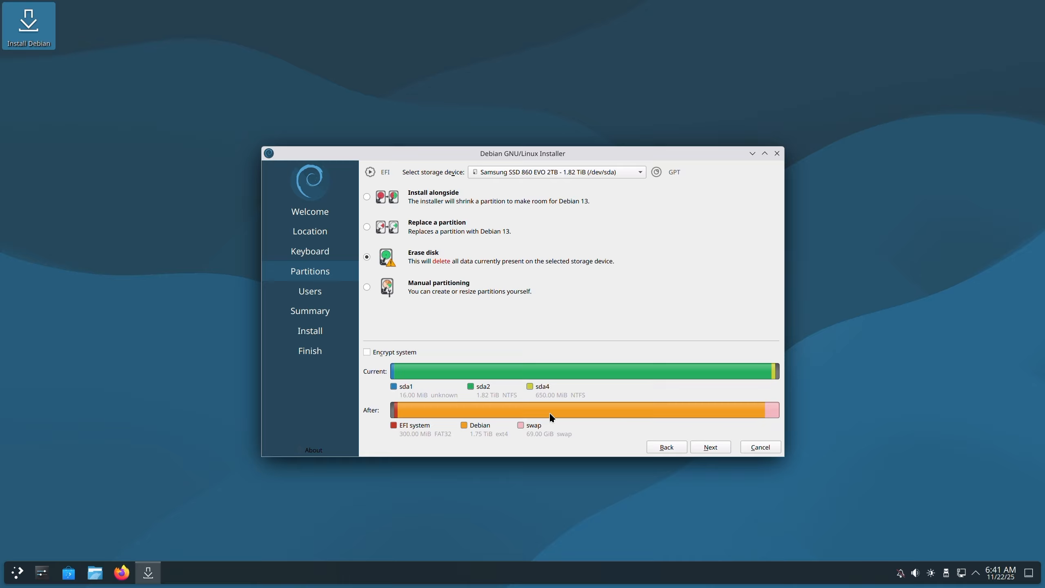
pyautogui.click(368, 288)
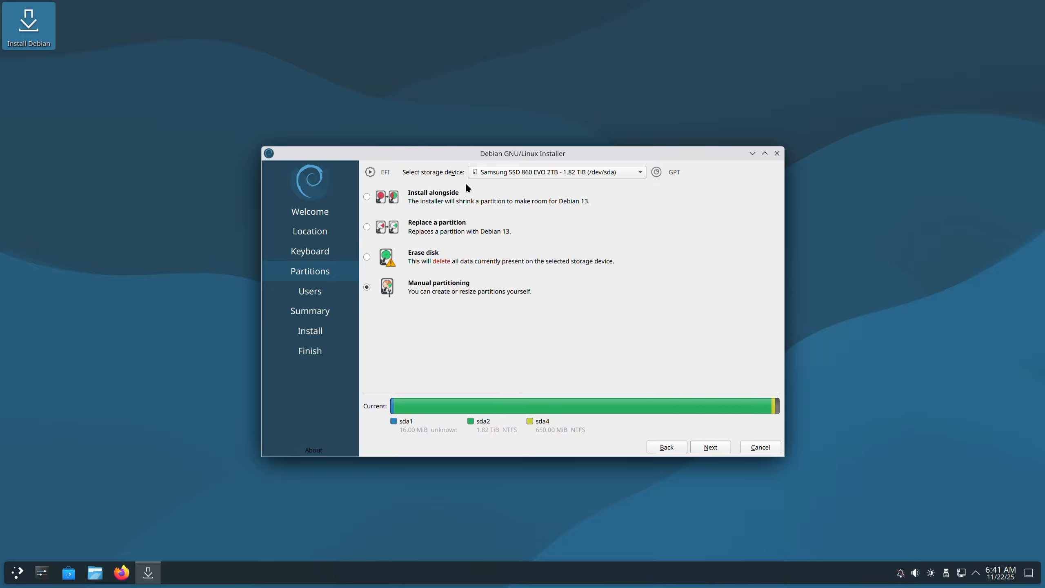
# - Choose to install Debian alongside the existing system by shrinking sda2 to 953530 MiB, and continue to the user settings
pyautogui.click(387, 194)
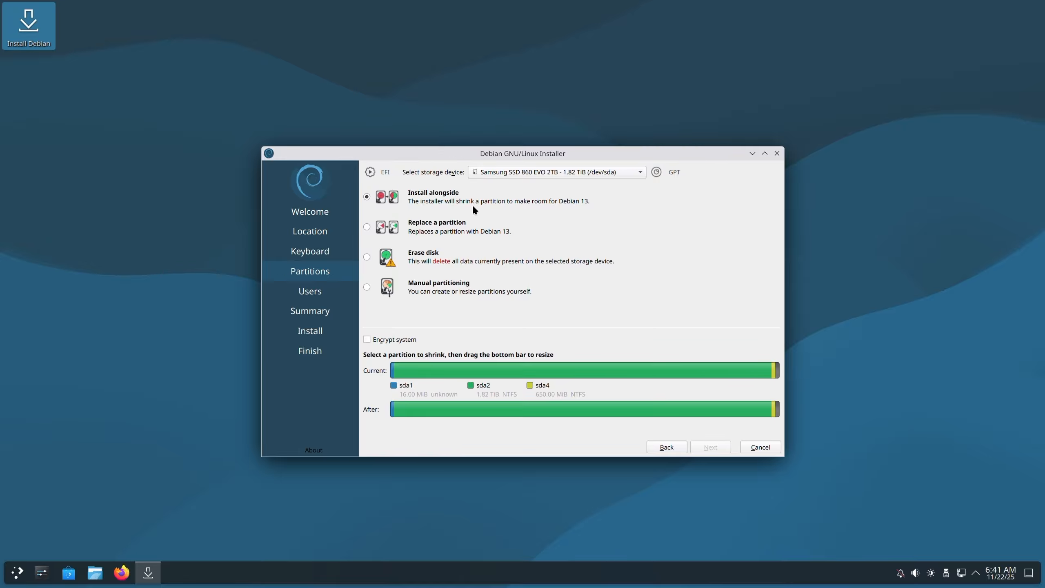
pyautogui.click(582, 375)
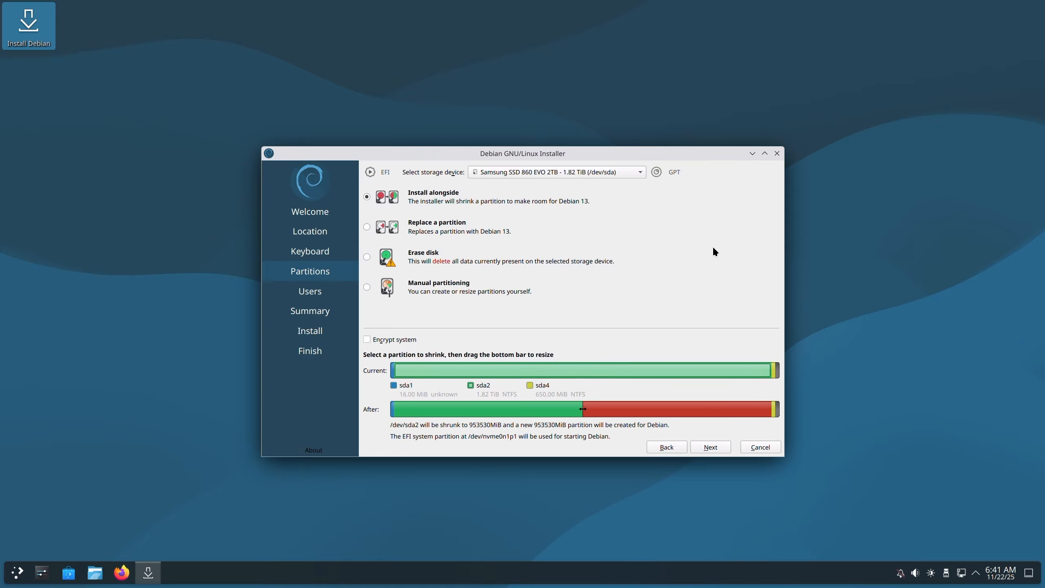
pyautogui.click(710, 449)
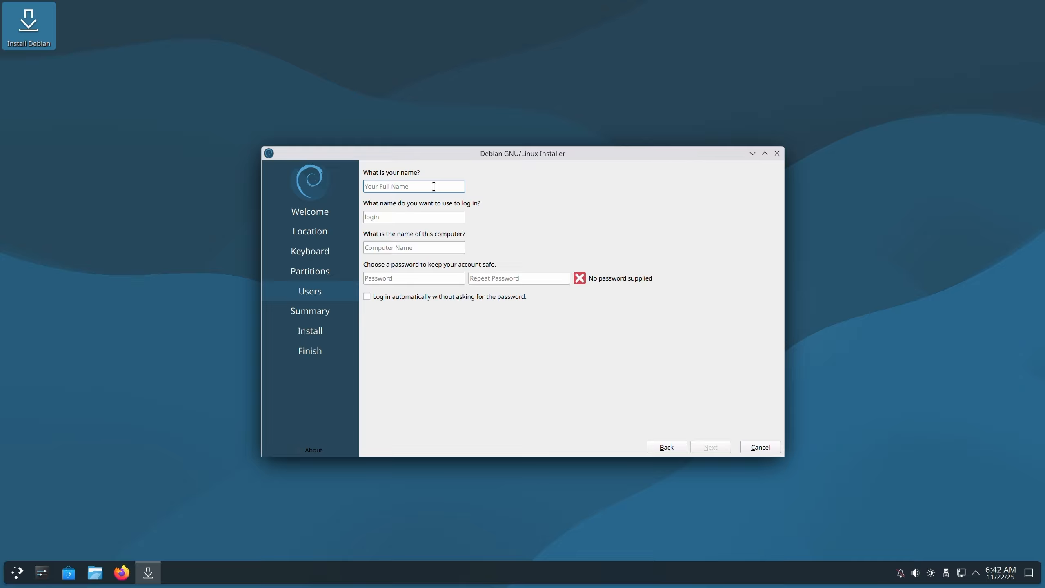
# - Enter Flip The Bits as the full name, ftb as the login name and Red as the computer name
pyautogui.write('Flip ')
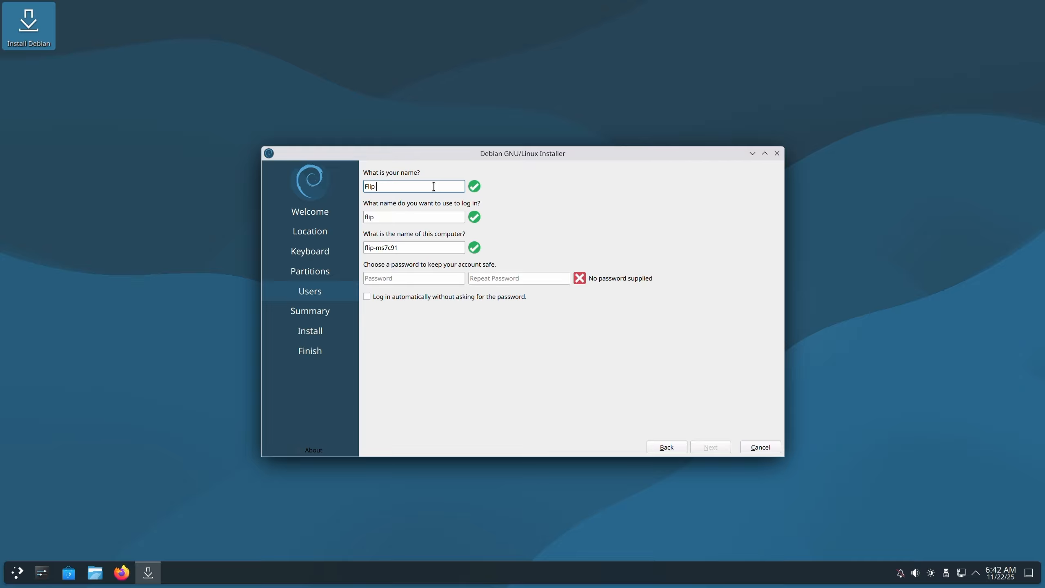
pyautogui.write('The Bits')
pyautogui.press('Tab')
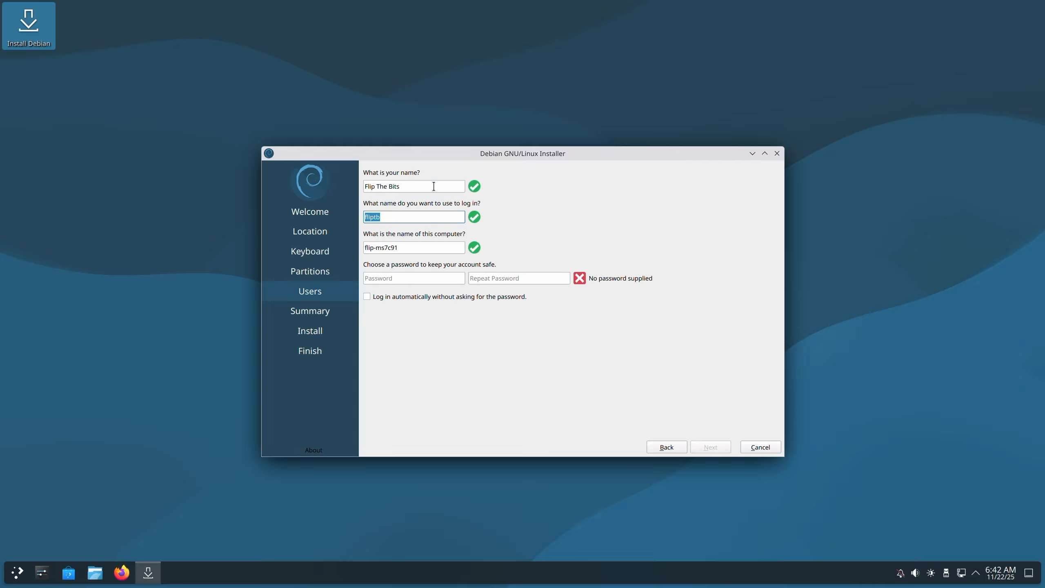
pyautogui.write('ftb')
pyautogui.press('Tab')
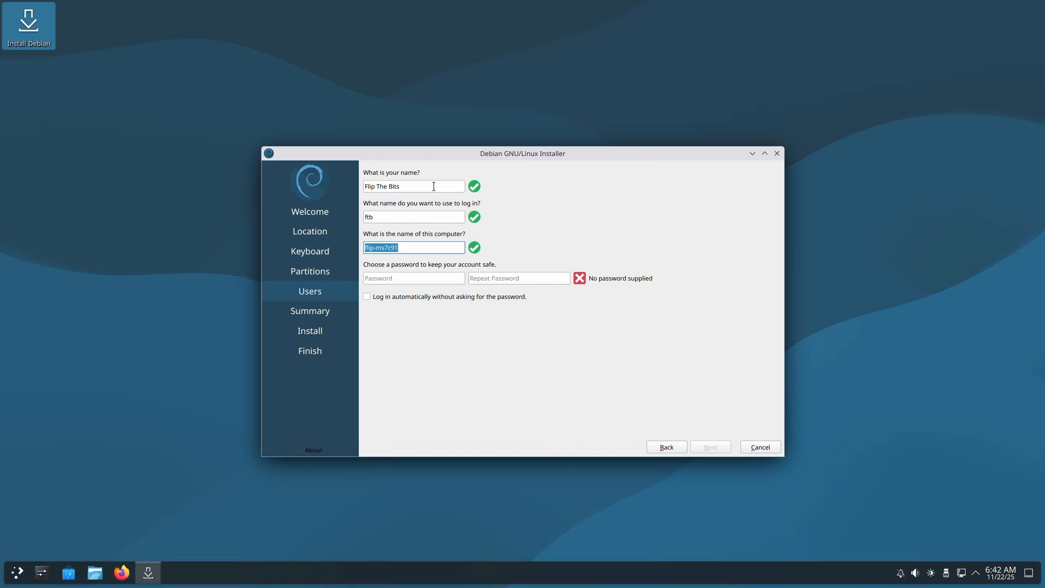
pyautogui.write('Red')
pyautogui.press('Tab')
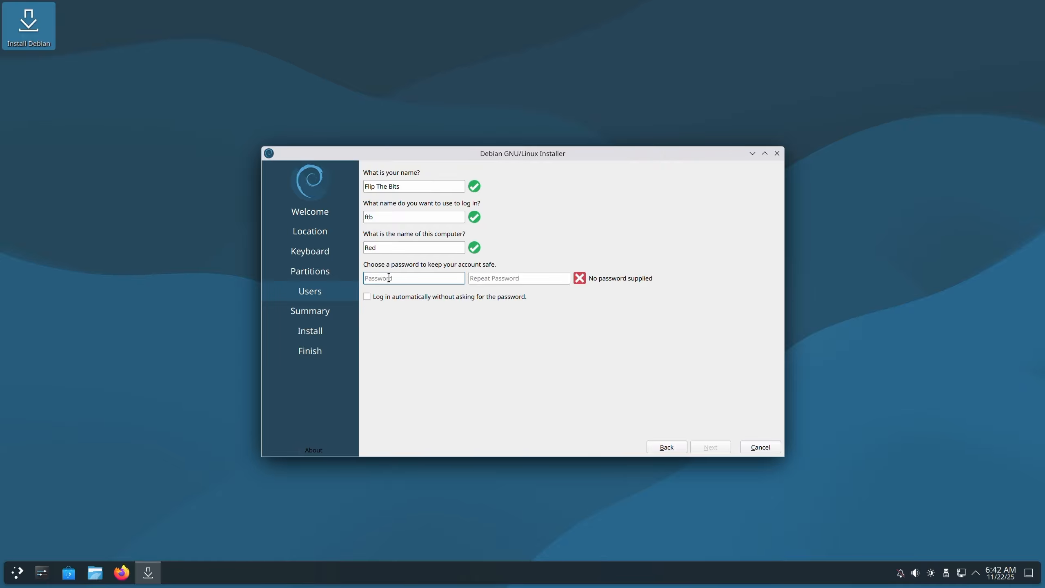
# - Enter the account password and repeat it in the confirmation field
pyautogui.write('********************')
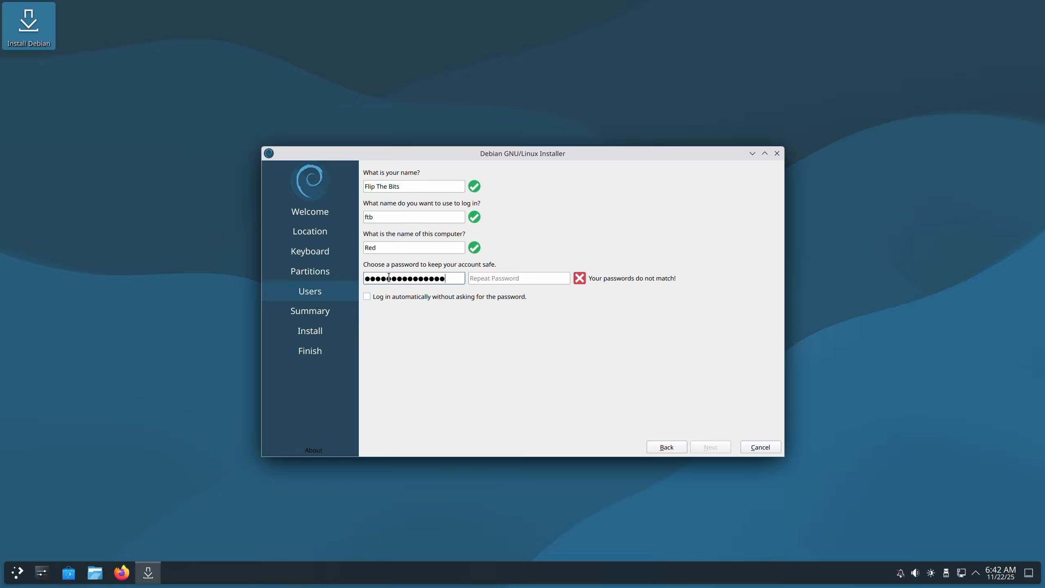
pyautogui.press('Tab')
pyautogui.write('*')
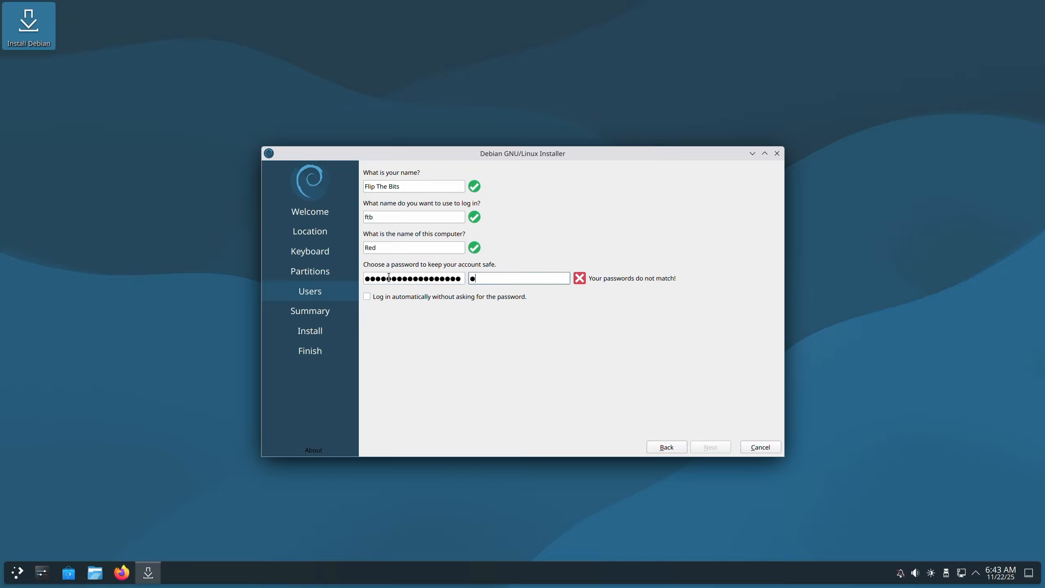
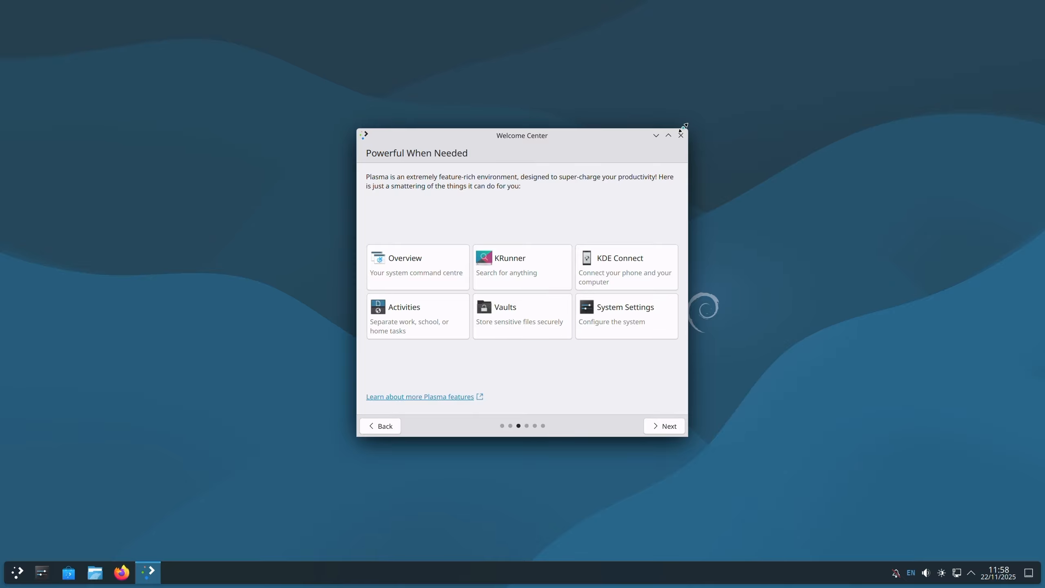
# - Close the Welcome Center on the installed system and review the available updates in Discover
pyautogui.click(682, 136)
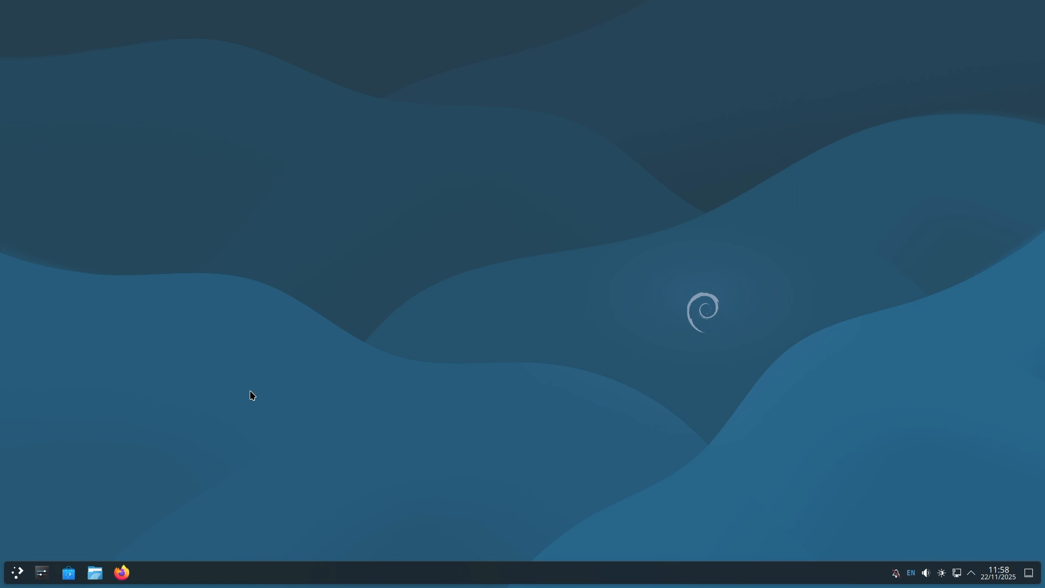
pyautogui.click(68, 573)
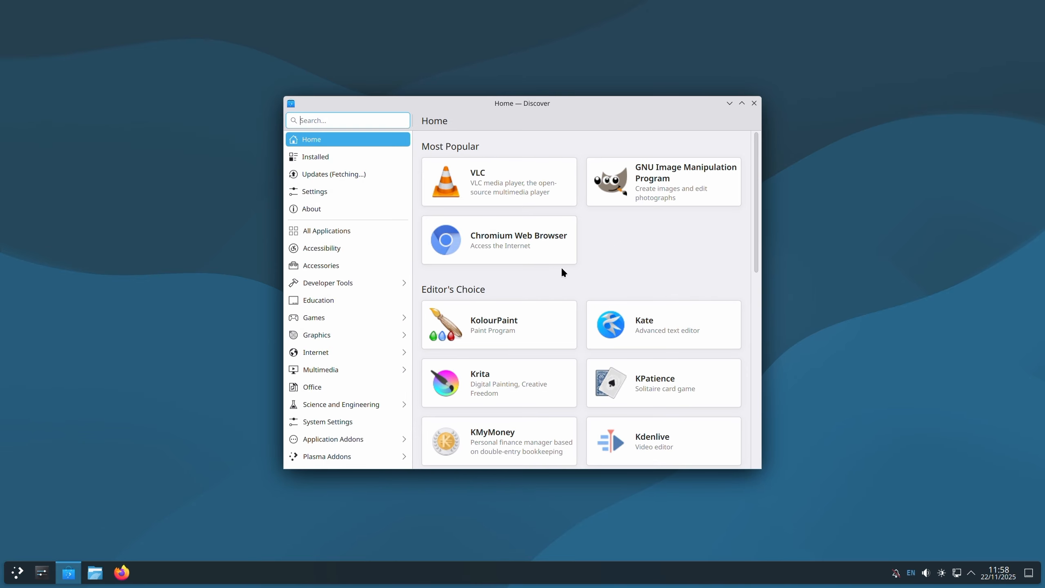
pyautogui.click(356, 177)
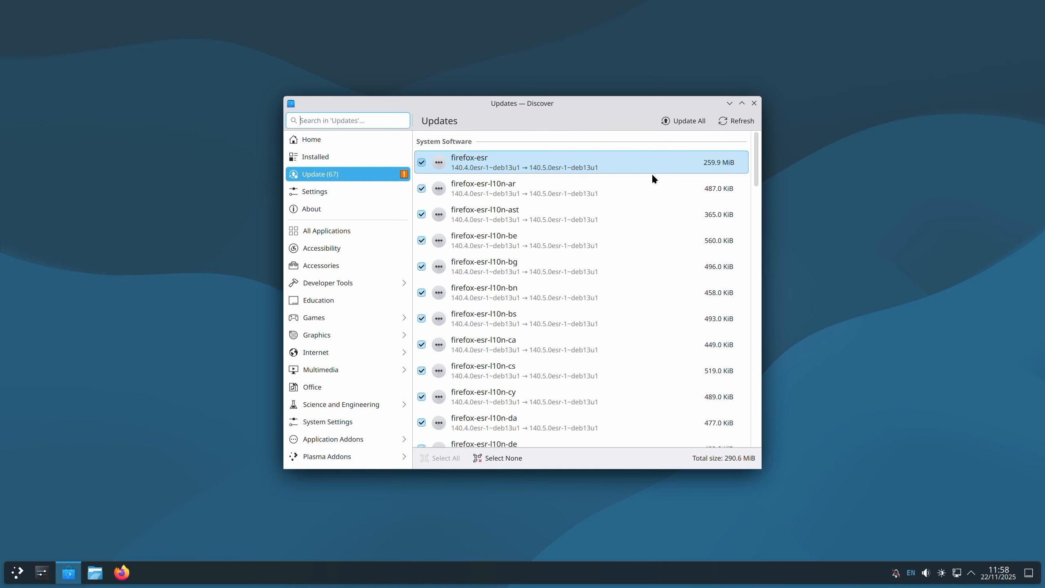
pyautogui.scroll(-15, 679, 315)
pyautogui.scroll(-10, 665, 305)
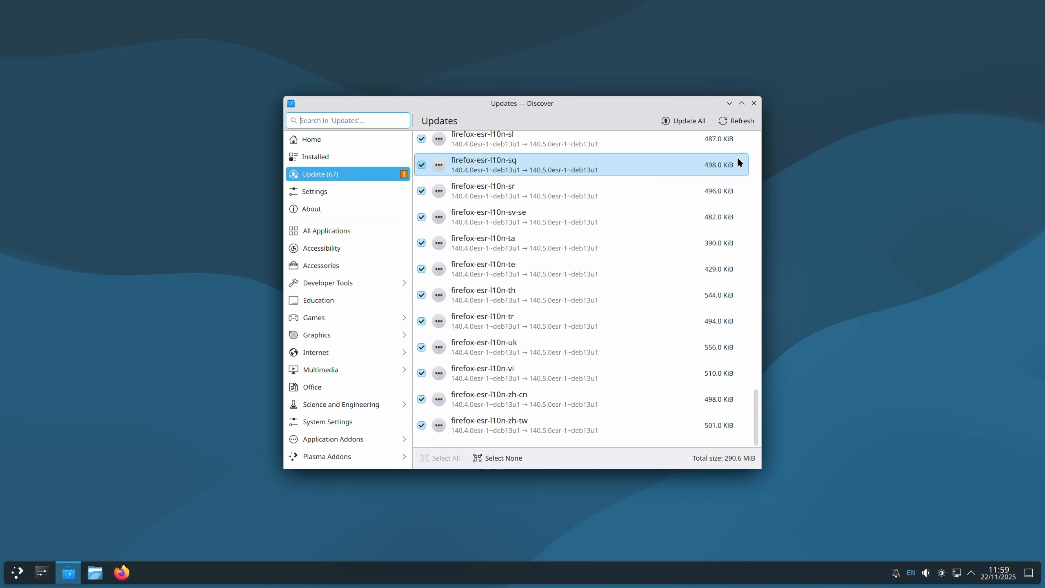
# - Install all available updates, authenticating with the account password, and refresh the update list
pyautogui.click(679, 121)
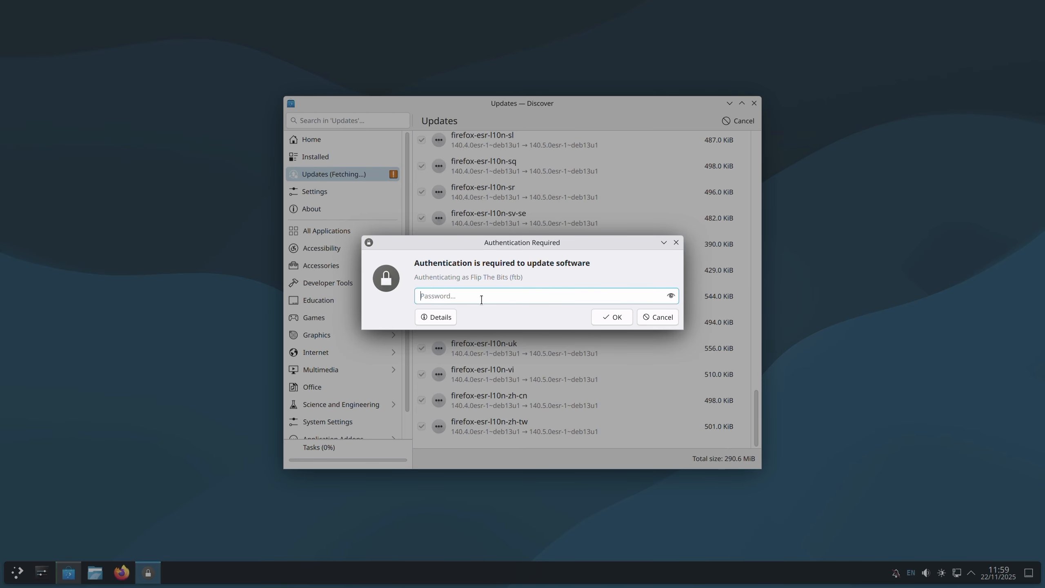
pyautogui.write('******************')
pyautogui.press('Return')
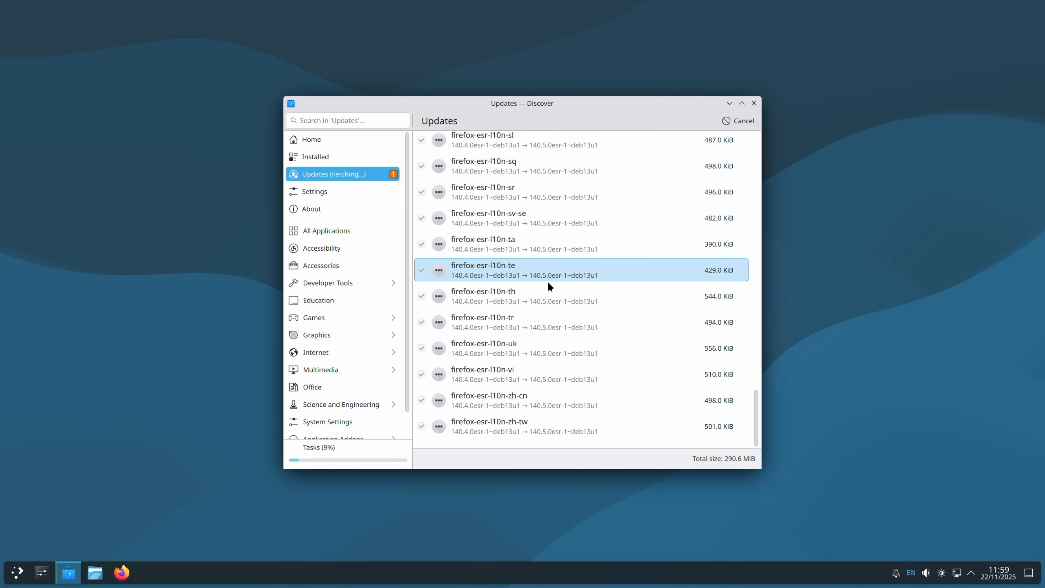
pyautogui.scroll(10, 617, 304)
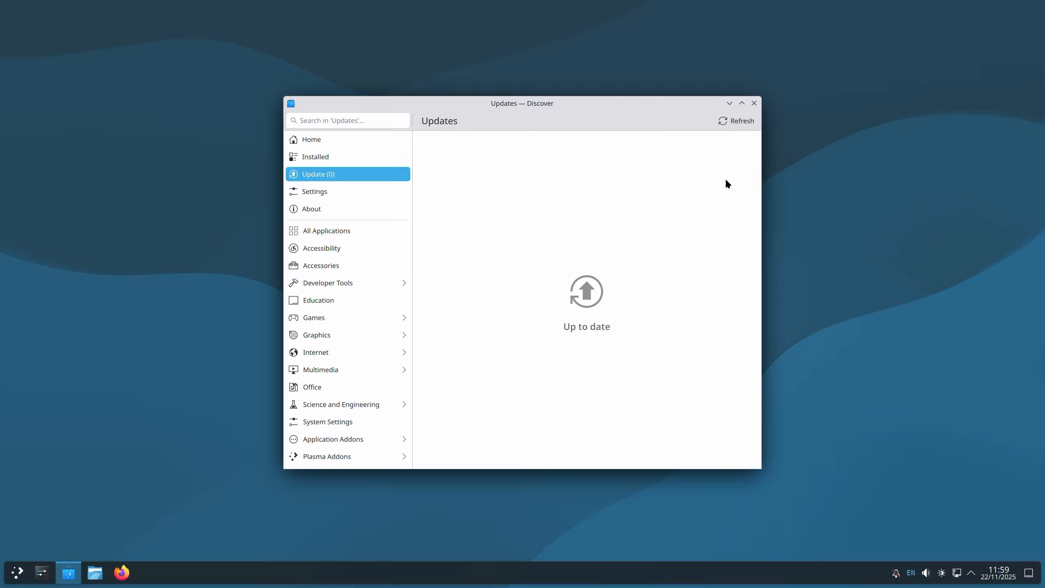
pyautogui.click(745, 124)
# - Search Discover for Timeshift and install it from Debian GNU/Linux, authenticating with the account password
pyautogui.write('Timeshift')
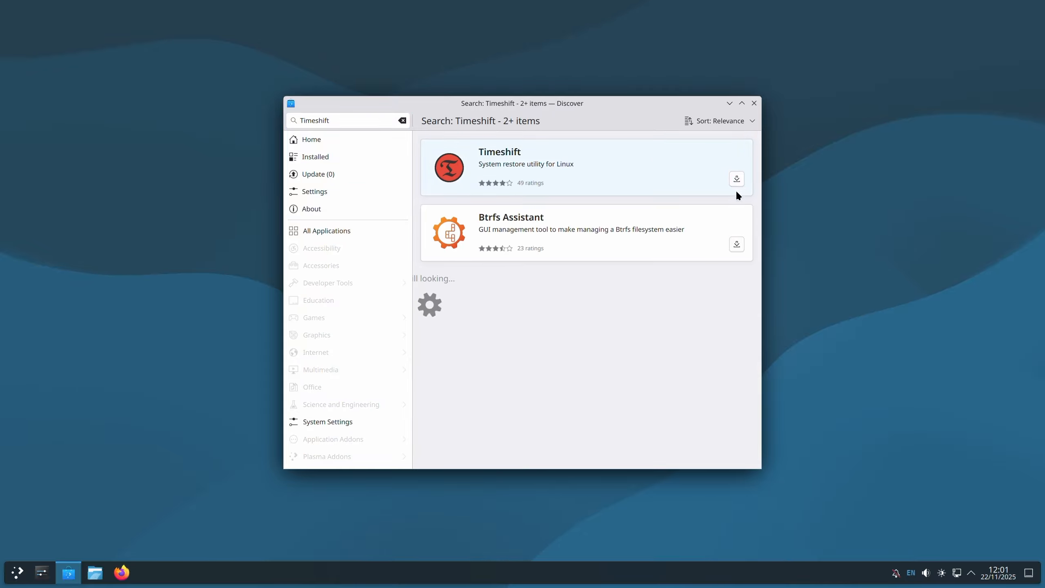
pyautogui.click(613, 178)
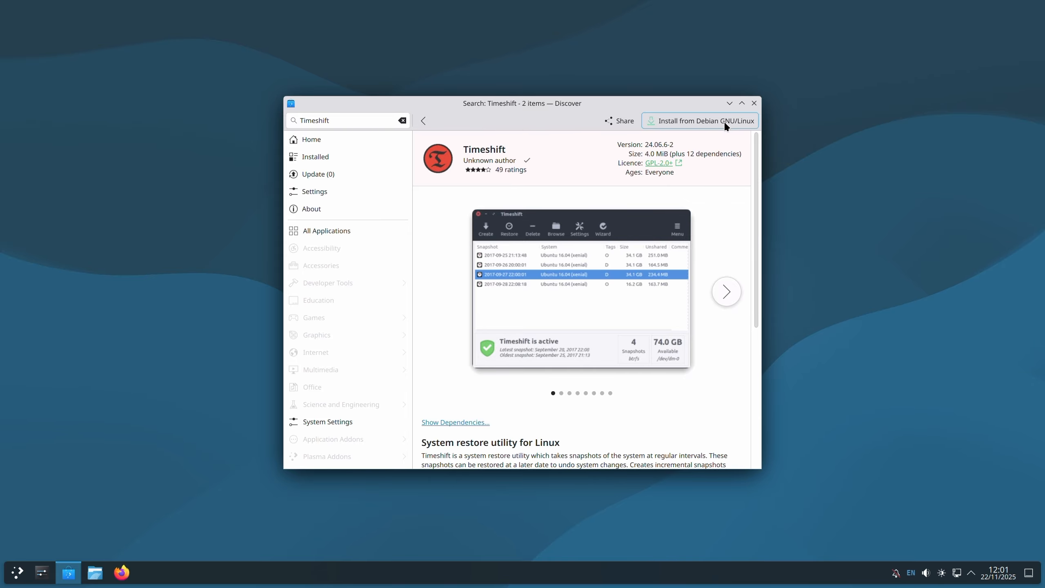
pyautogui.click(725, 126)
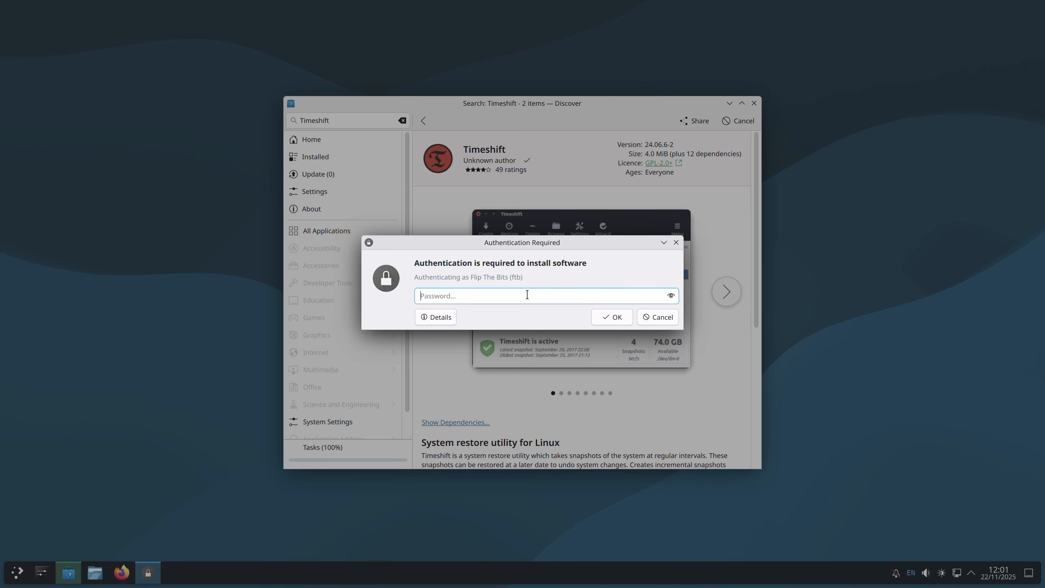
pyautogui.write('••••••••••••••••••')
pyautogui.press('Return')
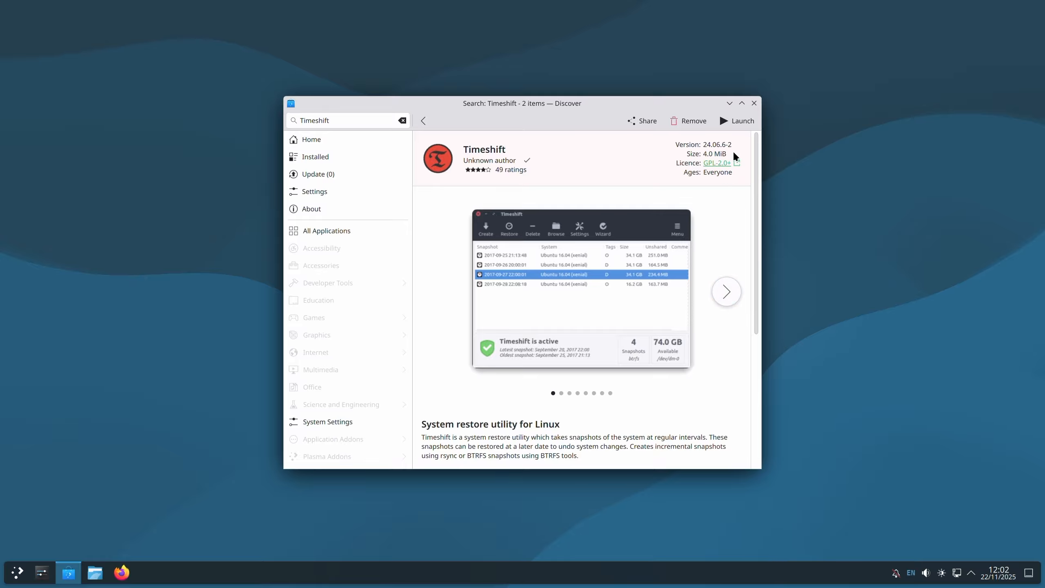
# - Launch Timeshift, authenticating with the account password, and minimize Discover to leave only the Setup Wizard open
pyautogui.click(739, 122)
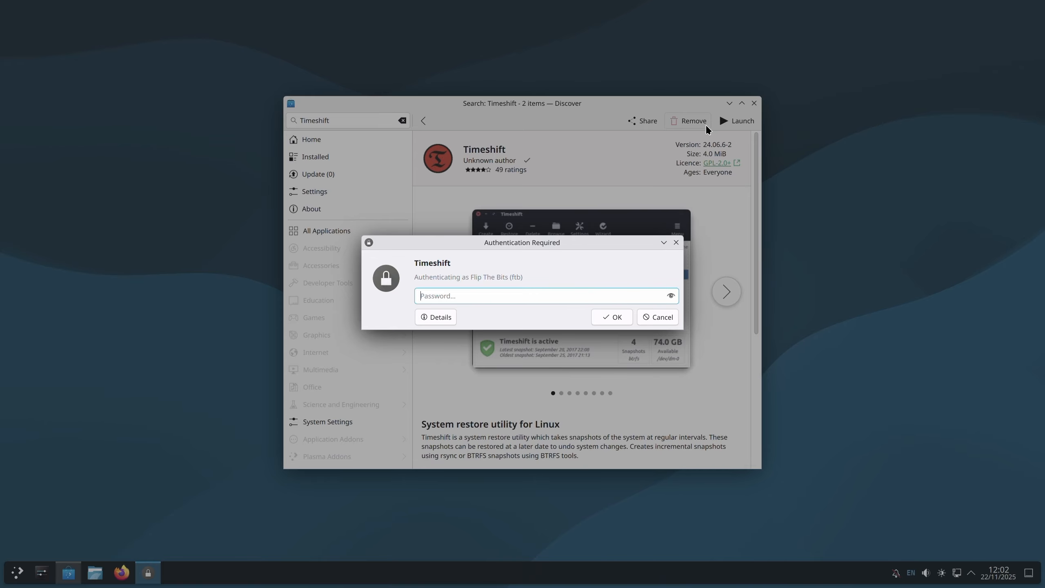
pyautogui.write('••••••••••••••••••')
pyautogui.press('Return')
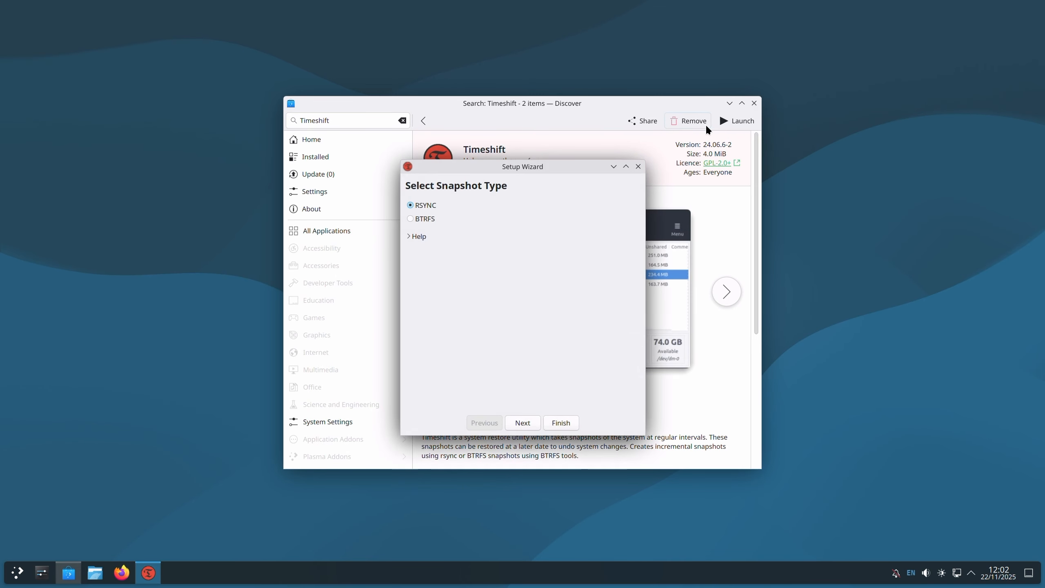
pyautogui.click(729, 103)
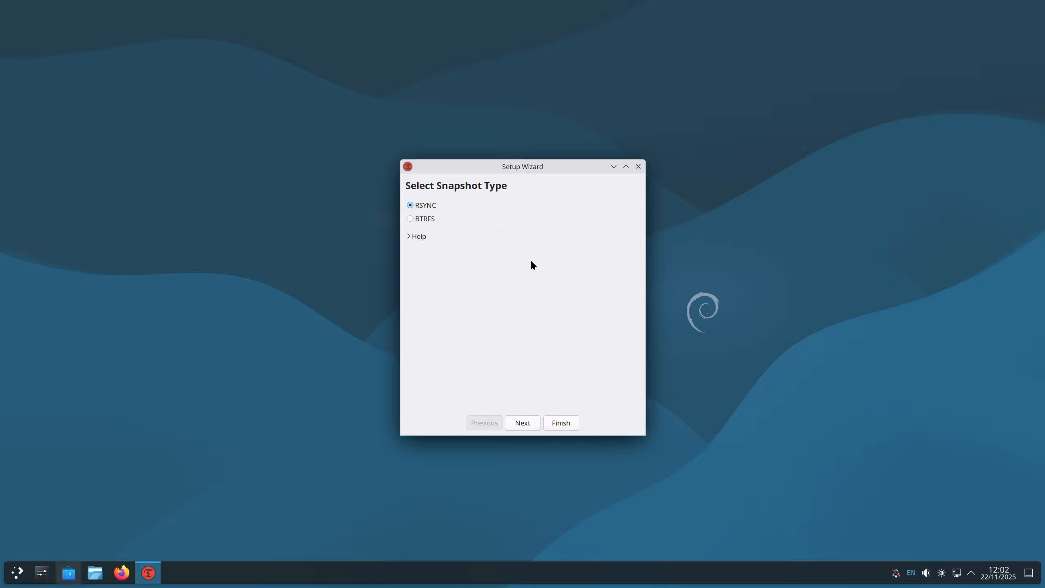
# - Use RSYNC as the snapshot type and sda3 as the snapshot location, and enable hourly snapshots in addition to daily ones
pyautogui.click(520, 423)
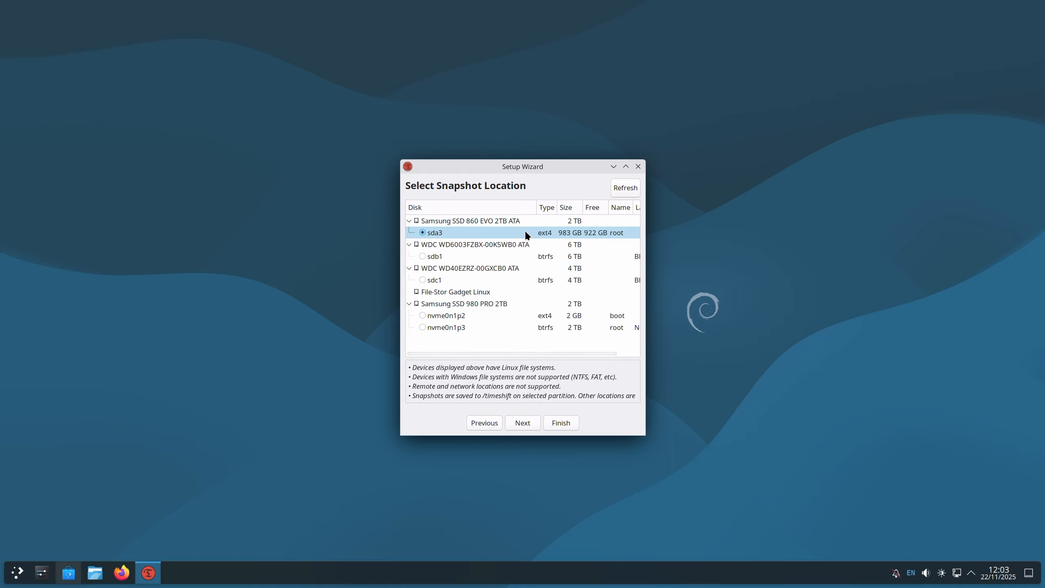
pyautogui.click(523, 428)
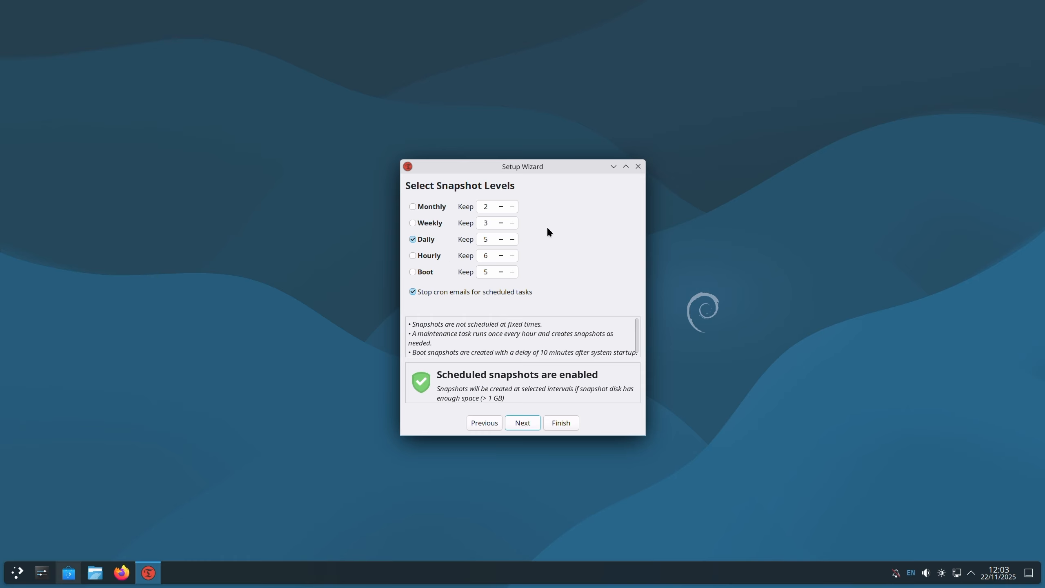
pyautogui.click(419, 258)
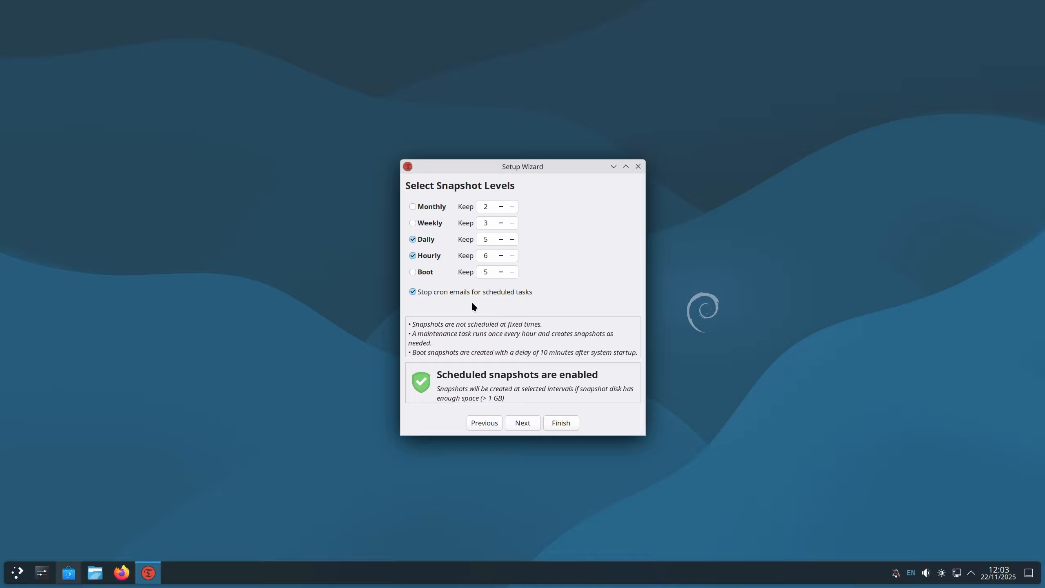